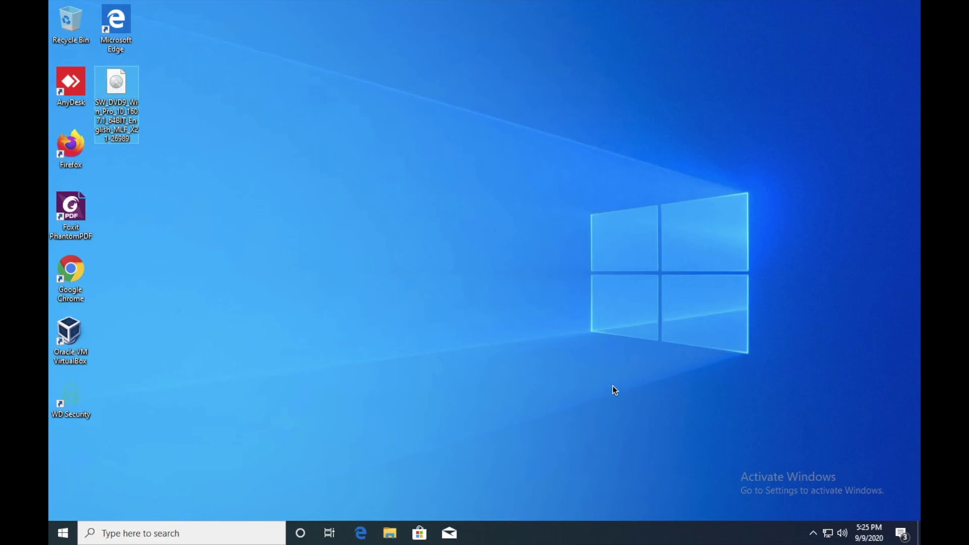
- Select the Windows 10 edition and English International language on Microsoft's download page
{"action": "left_click", "coordinate": [547, 190]}
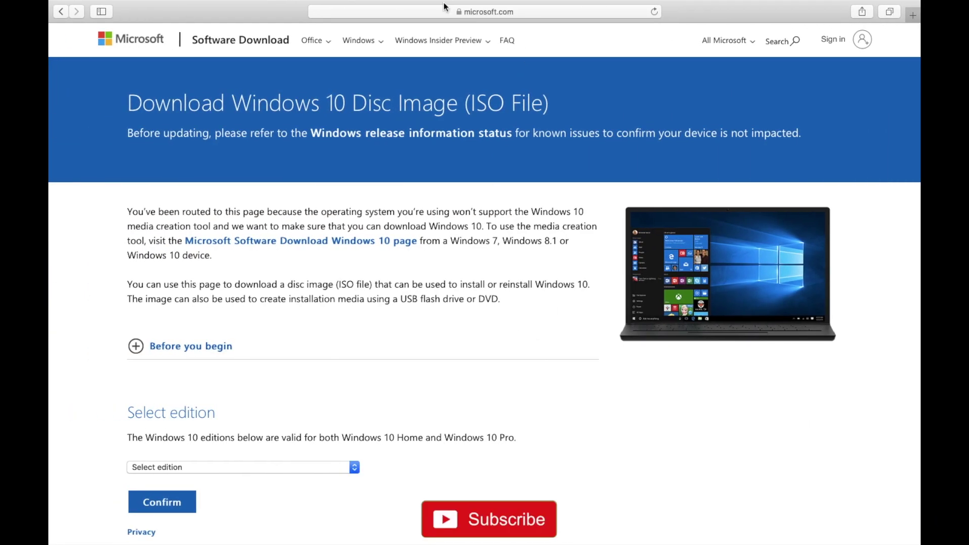
{"action": "left_click", "coordinate": [411, 25]}
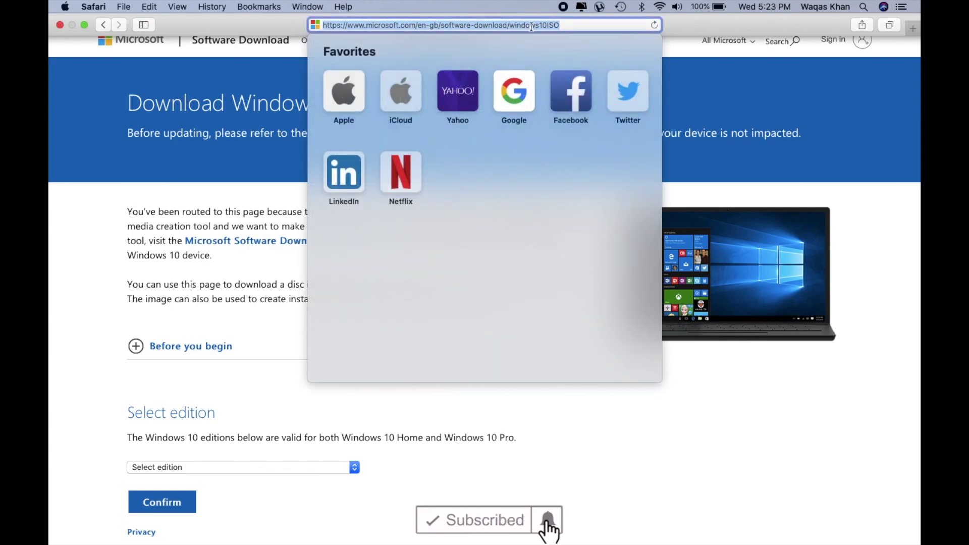
{"action": "left_click", "coordinate": [915, 260]}
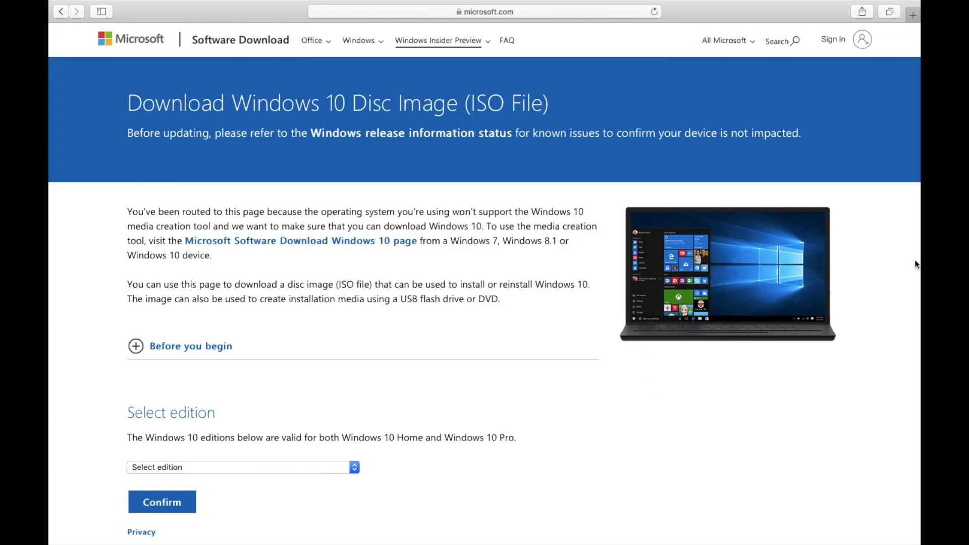
{"action": "scroll", "coordinate": [915, 259], "scroll_direction": "down", "scroll_amount": 5}
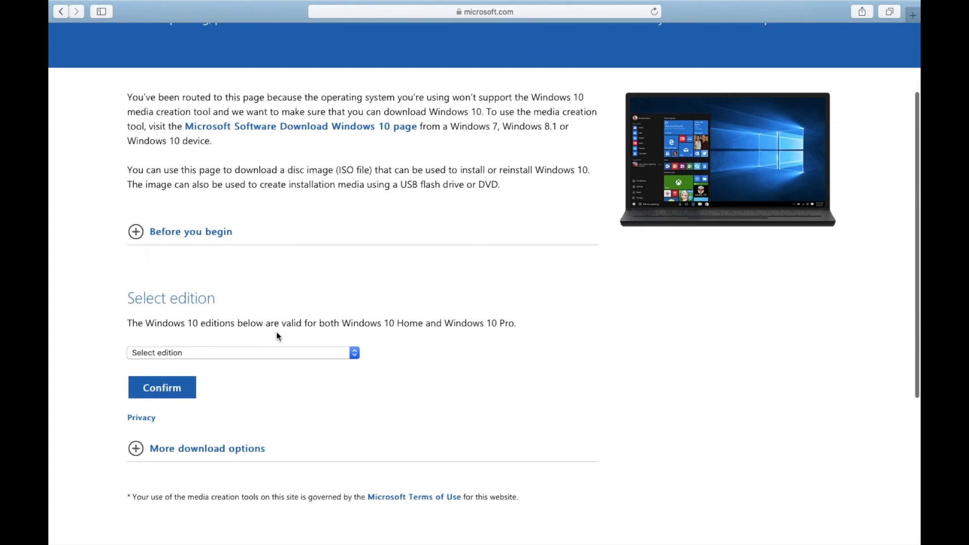
{"action": "left_click", "coordinate": [264, 353]}
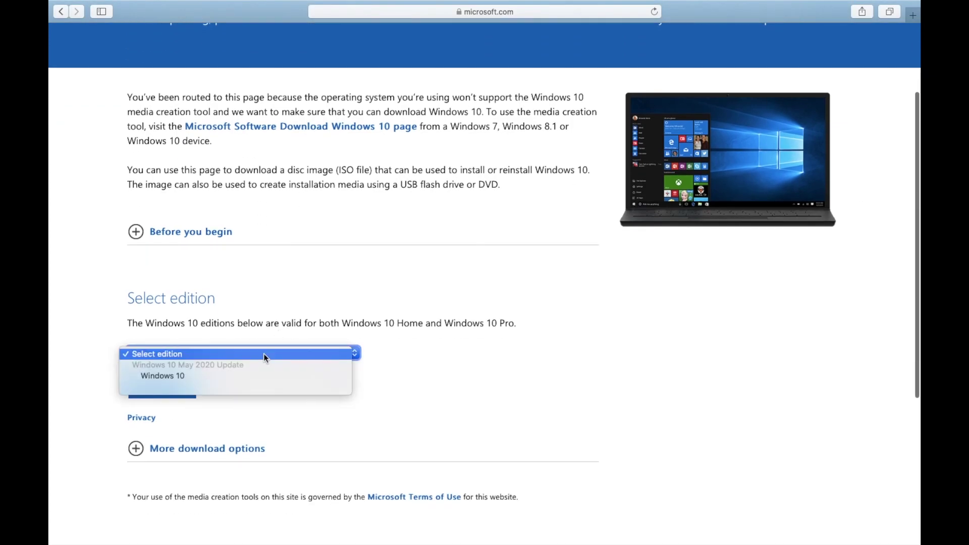
{"action": "left_click", "coordinate": [233, 376]}
{"action": "left_click", "coordinate": [172, 390]}
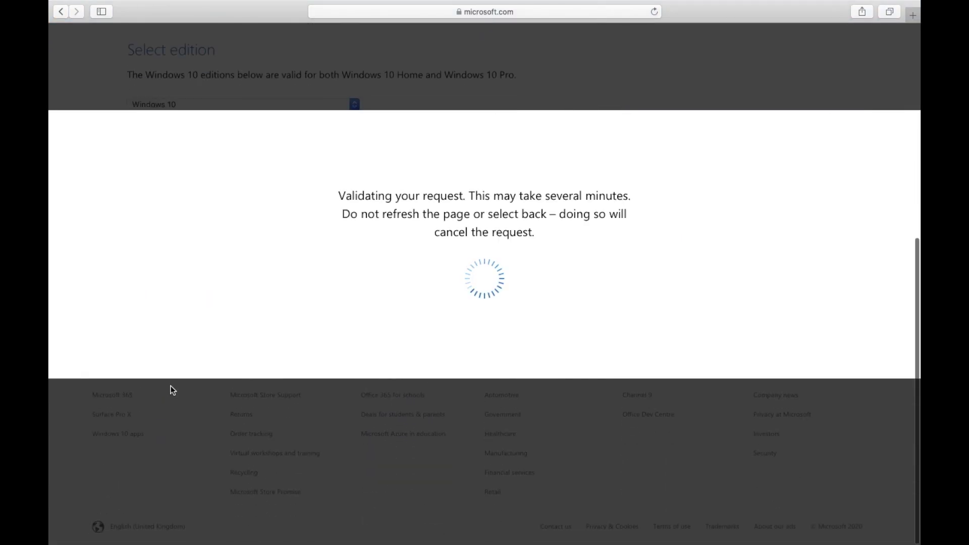
{"action": "left_click", "coordinate": [350, 324]}
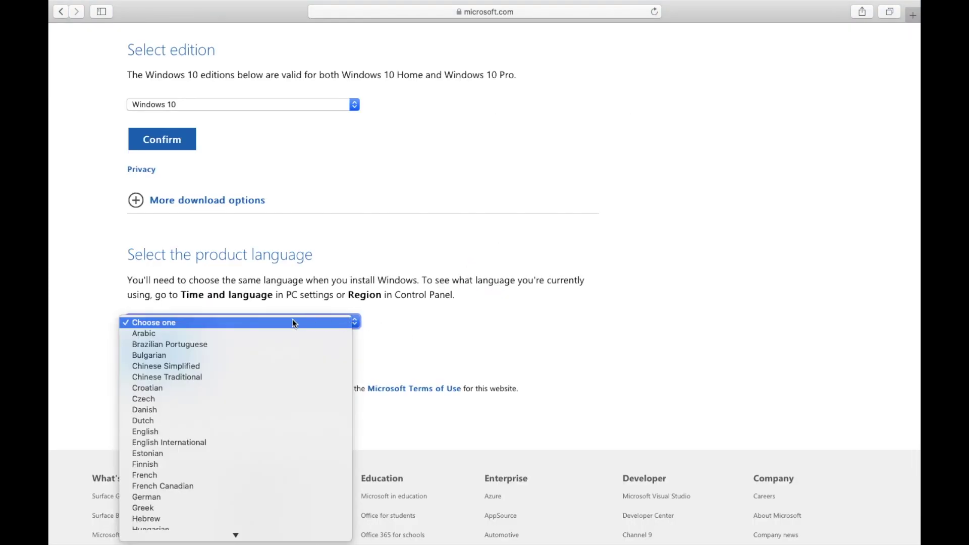
{"action": "left_click", "coordinate": [225, 442]}
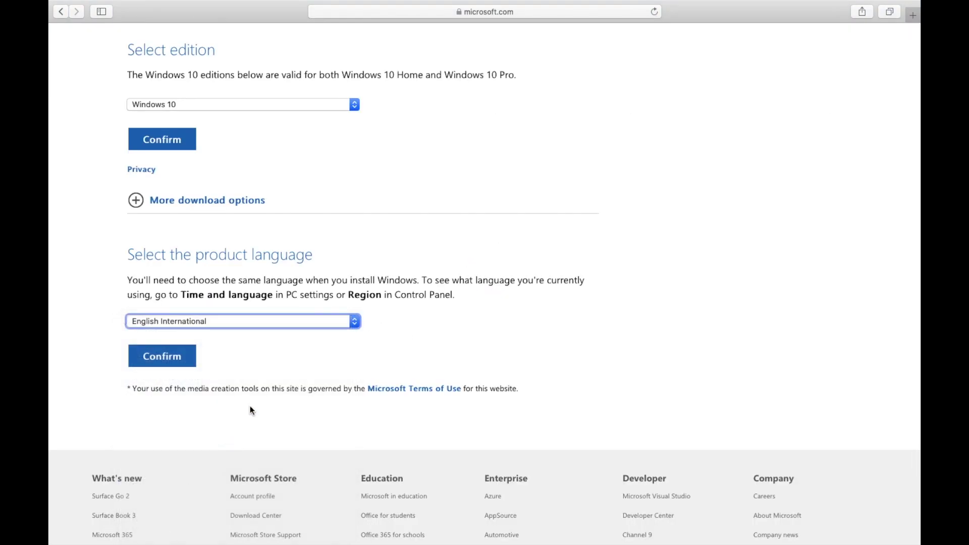
{"action": "left_click", "coordinate": [177, 359]}
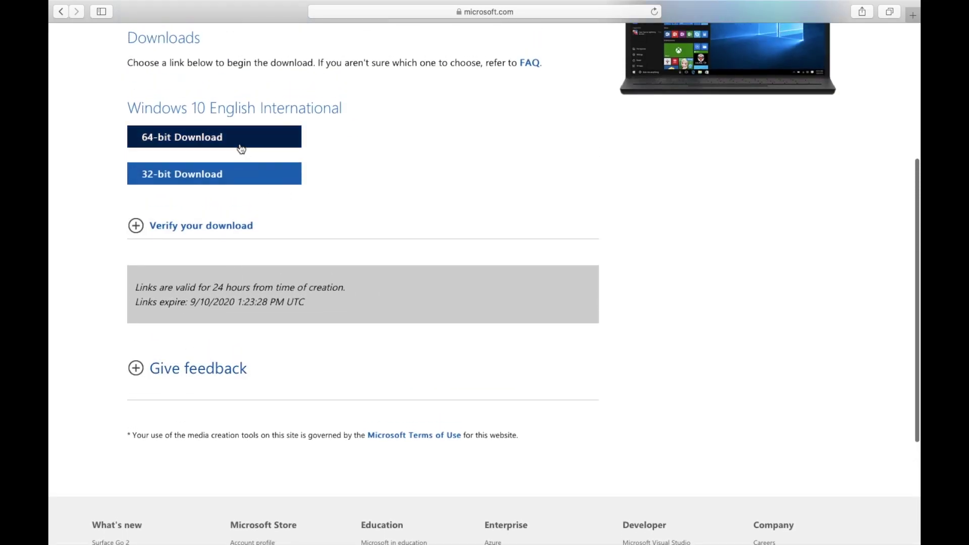
- Start the 64-bit Windows 10 ISO download from microsoft.com, then stop it at 25.0 MB
{"action": "left_click", "coordinate": [240, 146]}
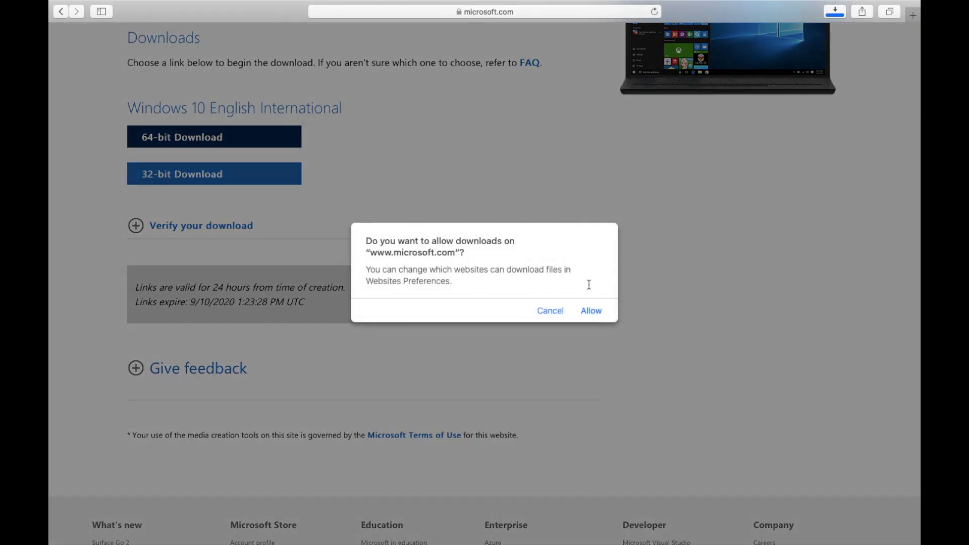
{"action": "left_click", "coordinate": [592, 311]}
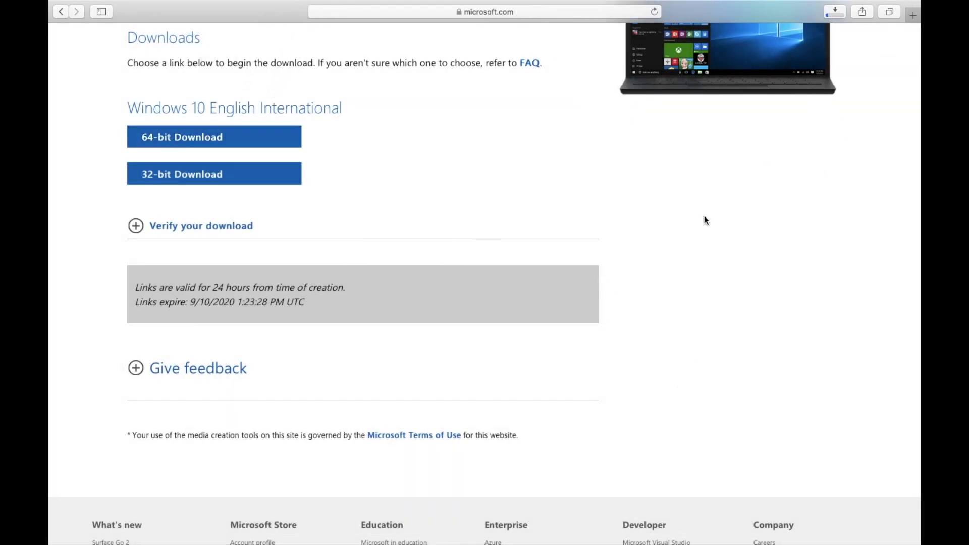
{"action": "left_click", "coordinate": [837, 16]}
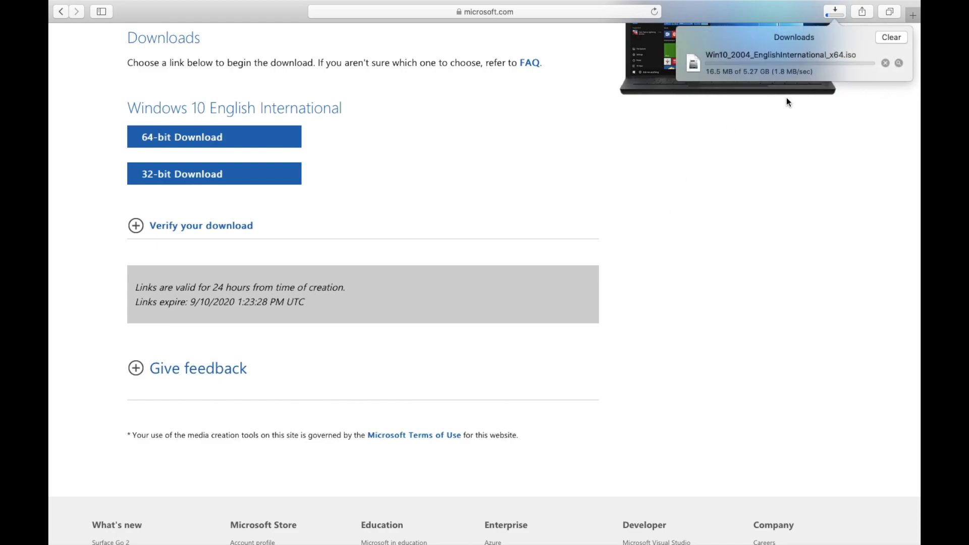
{"action": "left_click", "coordinate": [886, 63]}
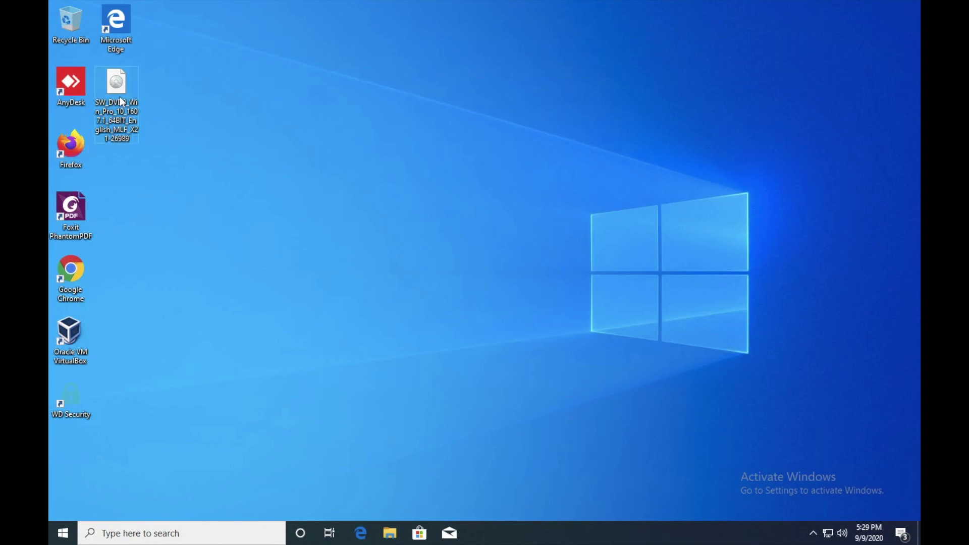
- Move the Windows ISO icon to the desktop centre beside the Windows logo, then launch Google Chrome
{"action": "left_click_drag", "start_coordinate": [121, 101], "coordinate": [594, 202]}
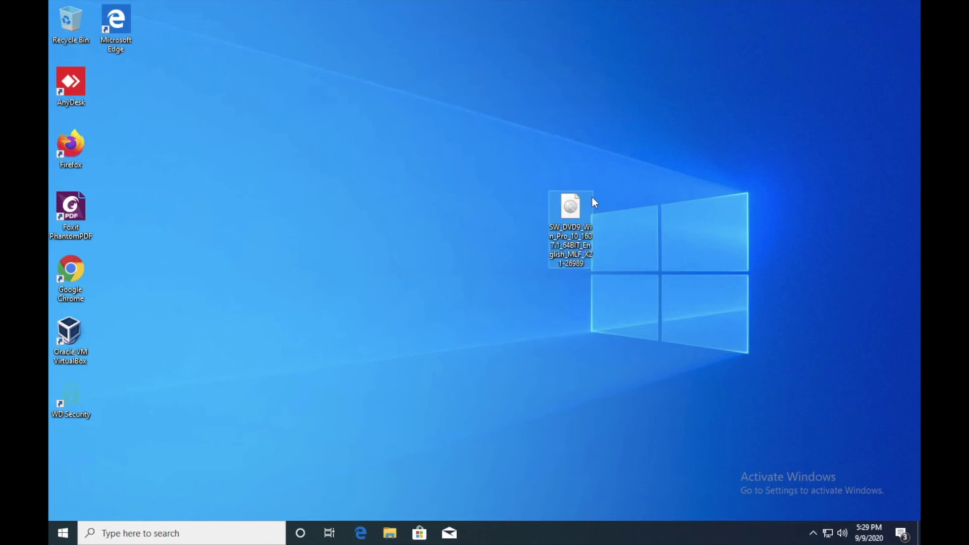
{"action": "left_click", "coordinate": [472, 297]}
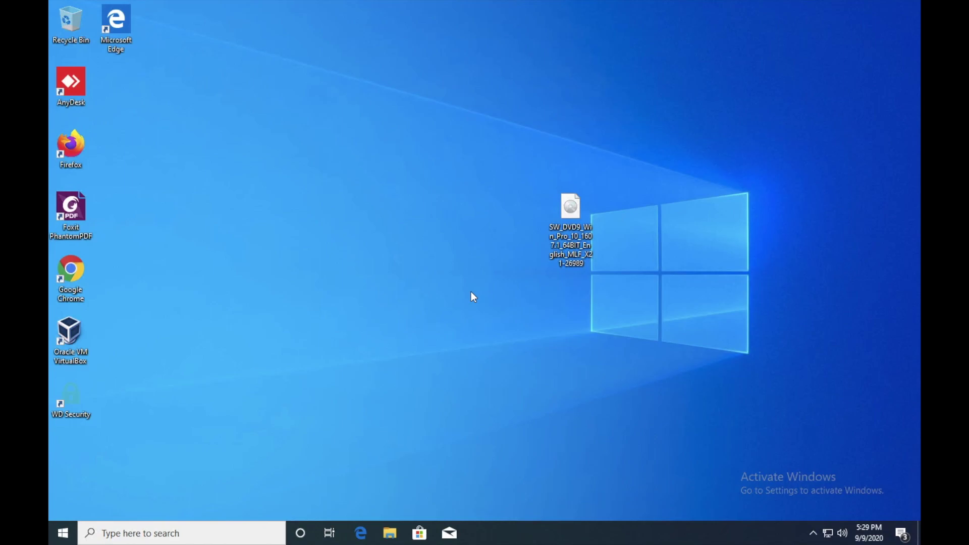
{"action": "double_click", "coordinate": [75, 275]}
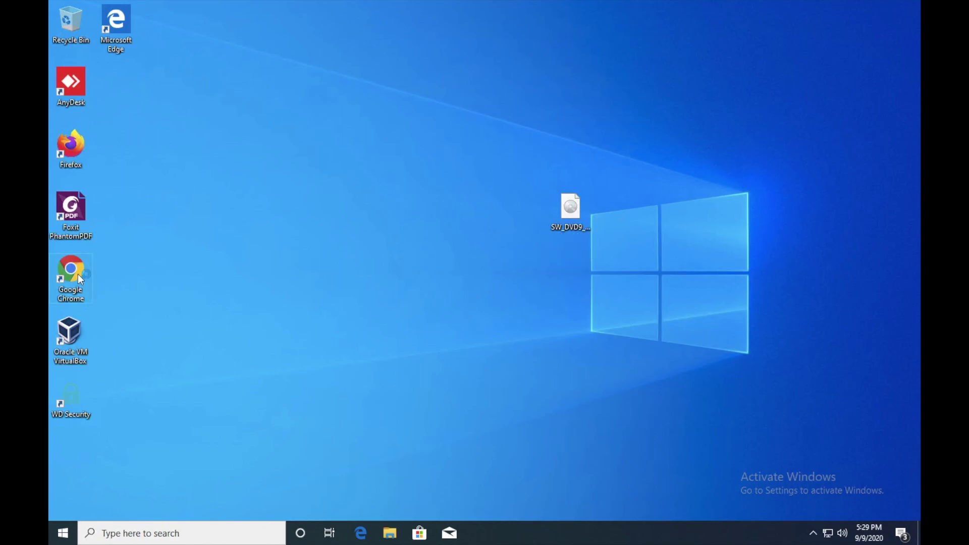
- Search Google for 'rufus', open rufus.ie and download rufus-3.11.exe (1.1 MB)
{"action": "left_click", "coordinate": [394, 32]}
{"action": "type", "text": "rufus"}
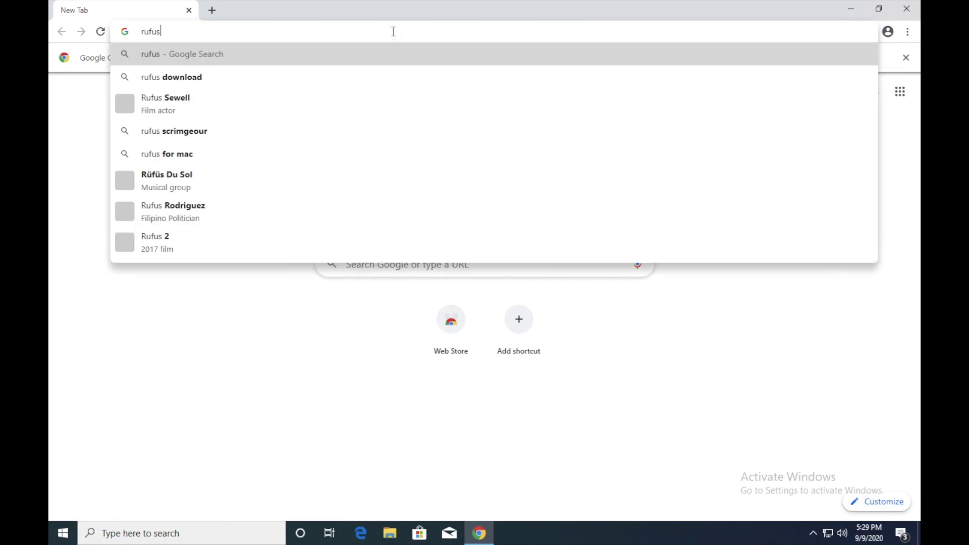
{"action": "key", "text": "Return"}
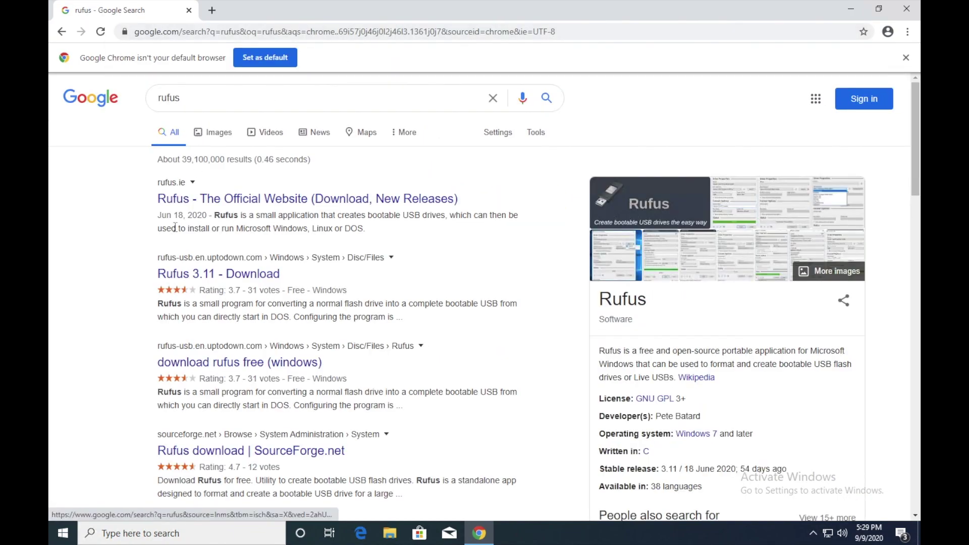
{"action": "left_click", "coordinate": [287, 202]}
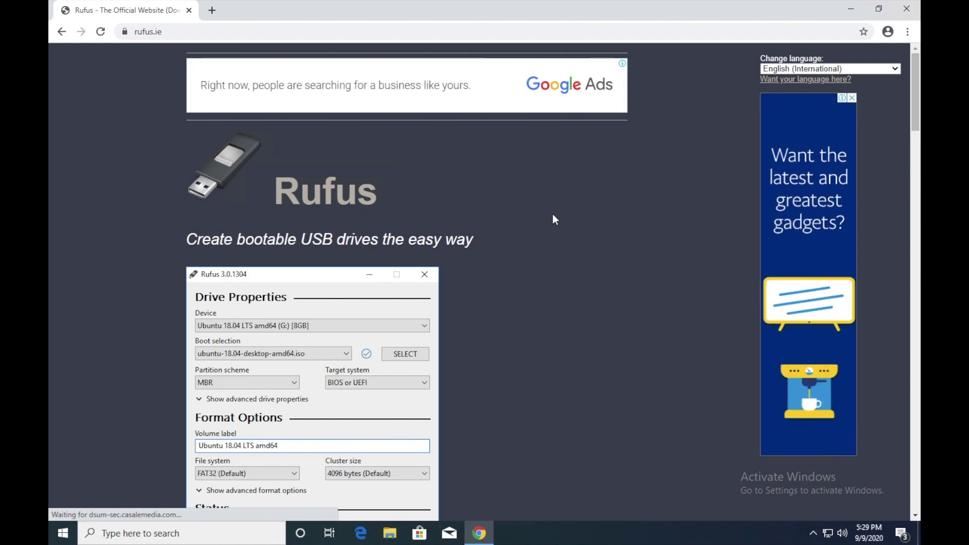
{"action": "scroll", "coordinate": [553, 217], "scroll_direction": "down", "scroll_amount": 2}
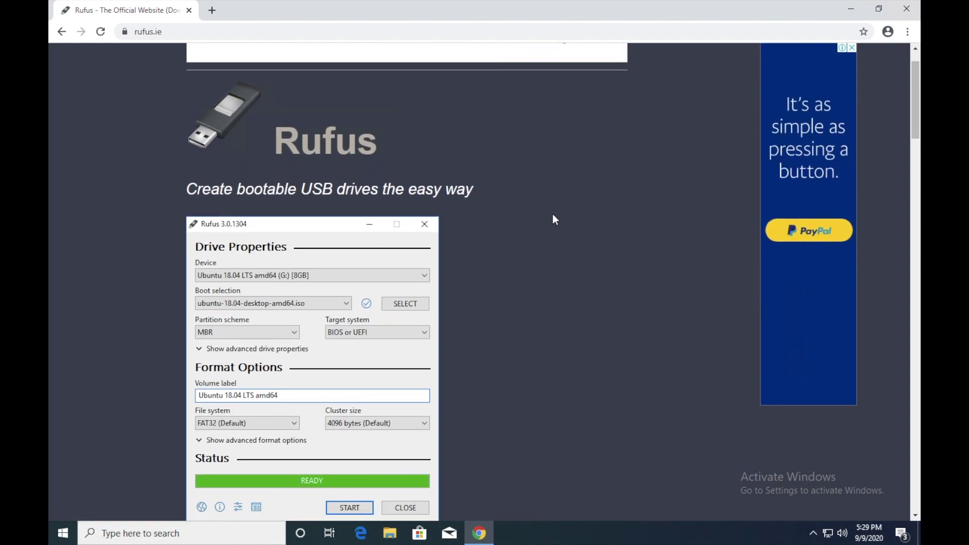
{"action": "scroll", "coordinate": [554, 218], "scroll_direction": "down", "scroll_amount": 15}
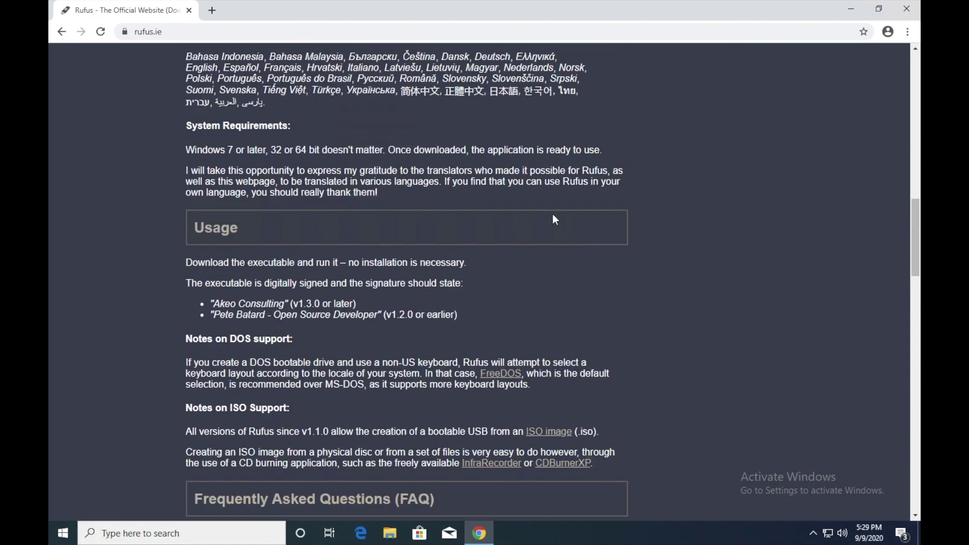
{"action": "scroll", "coordinate": [553, 218], "scroll_direction": "up", "scroll_amount": 4}
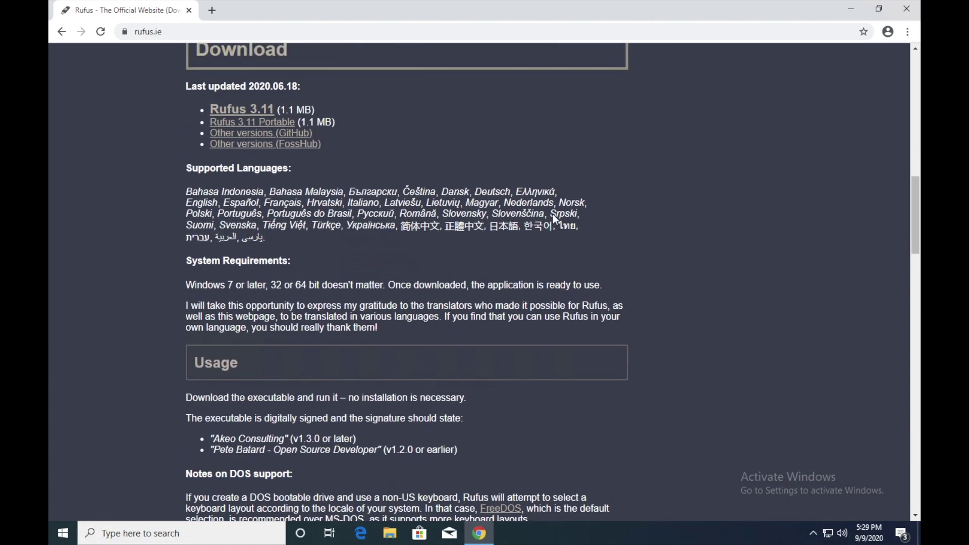
{"action": "scroll", "coordinate": [553, 214], "scroll_direction": "up", "scroll_amount": 2}
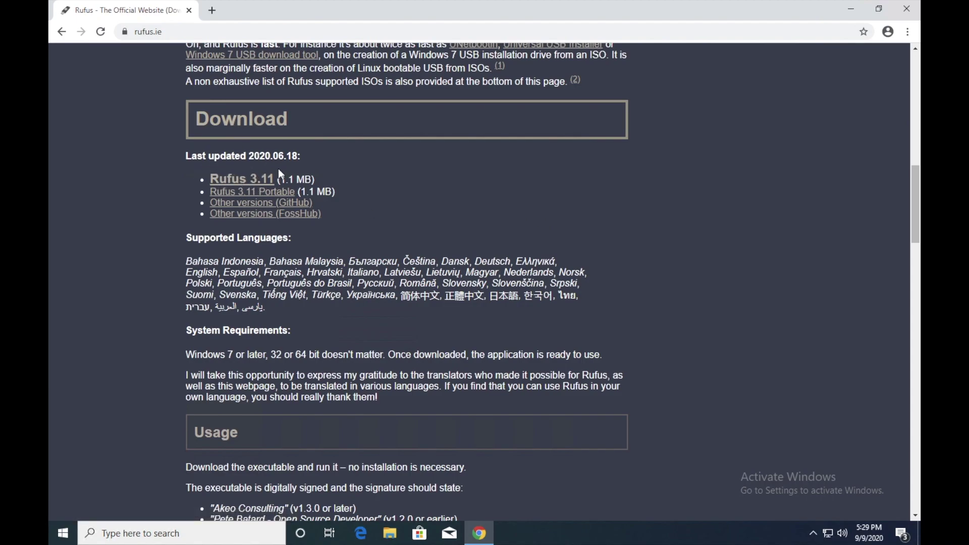
{"action": "left_click", "coordinate": [253, 179]}
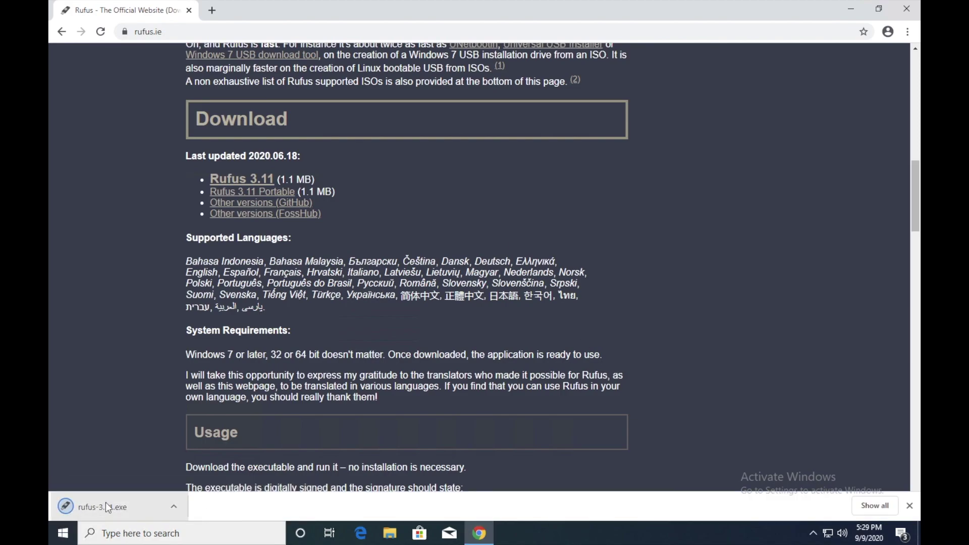
- Run rufus-3.11.exe, decline update checks, and bring Rufus forward showing the 8 GB NO_LABEL (L:) drive
{"action": "left_click", "coordinate": [130, 506]}
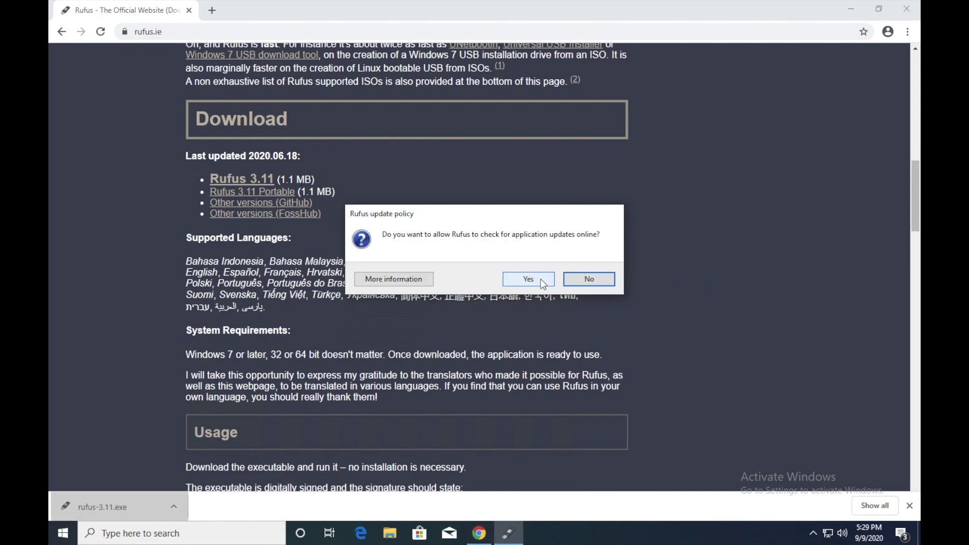
{"action": "left_click", "coordinate": [543, 281]}
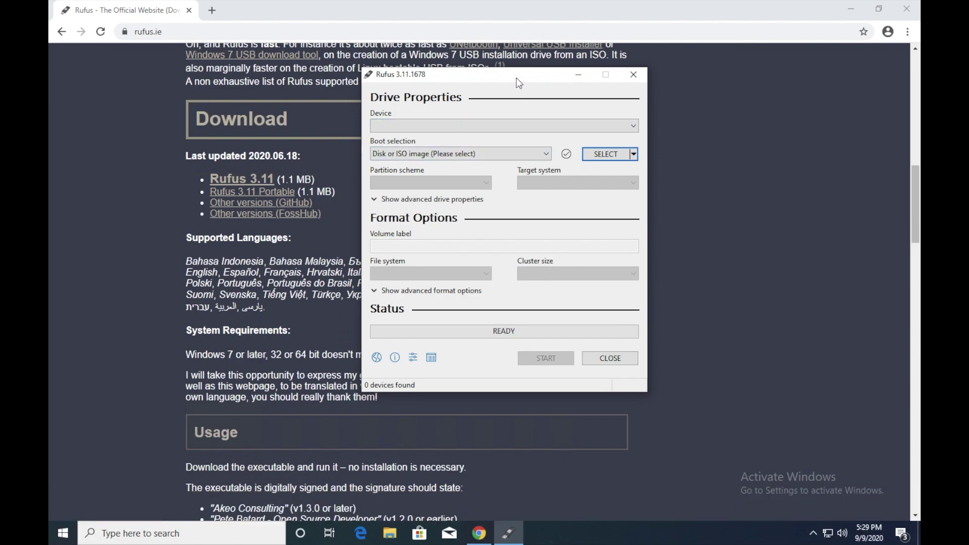
{"action": "left_click", "coordinate": [853, 9]}
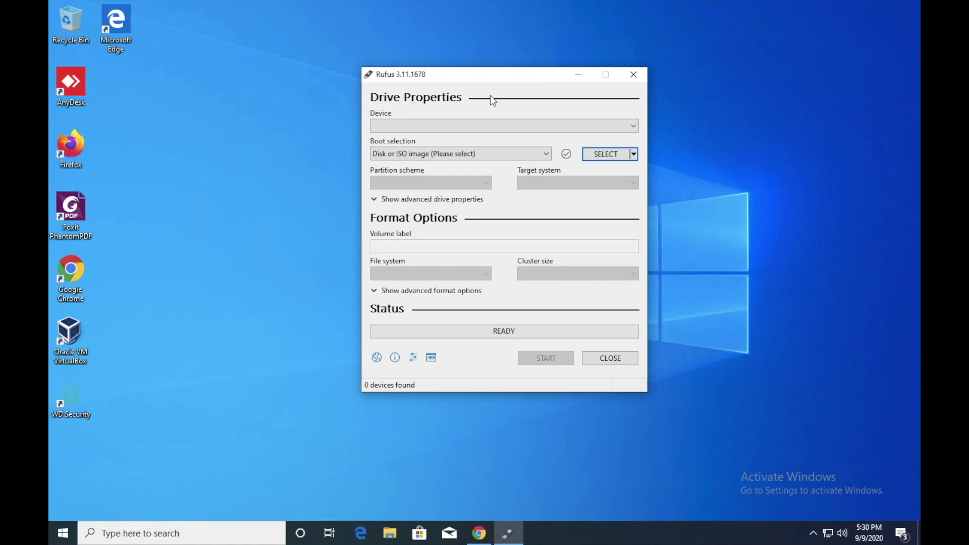
{"action": "left_click_drag", "start_coordinate": [480, 78], "coordinate": [368, 92]}
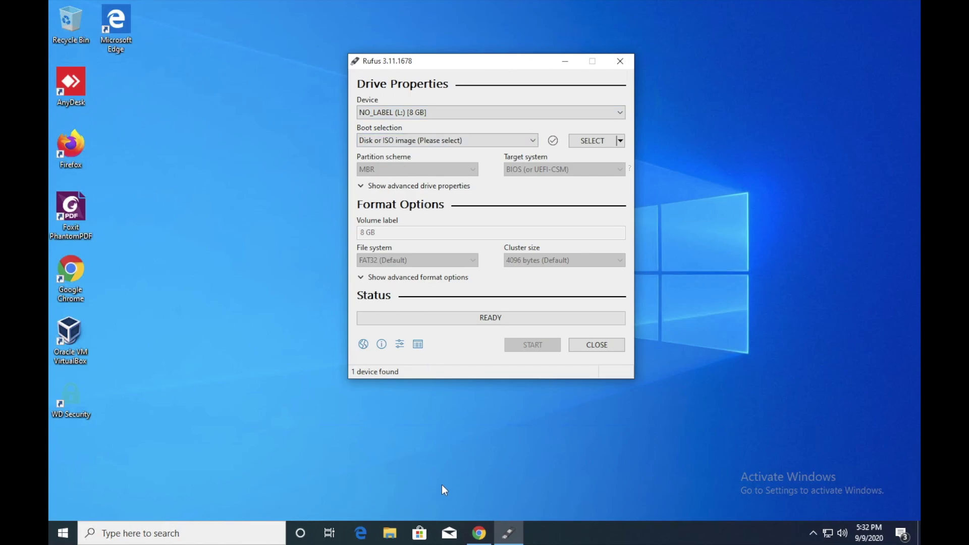
{"action": "left_click", "coordinate": [391, 532]}
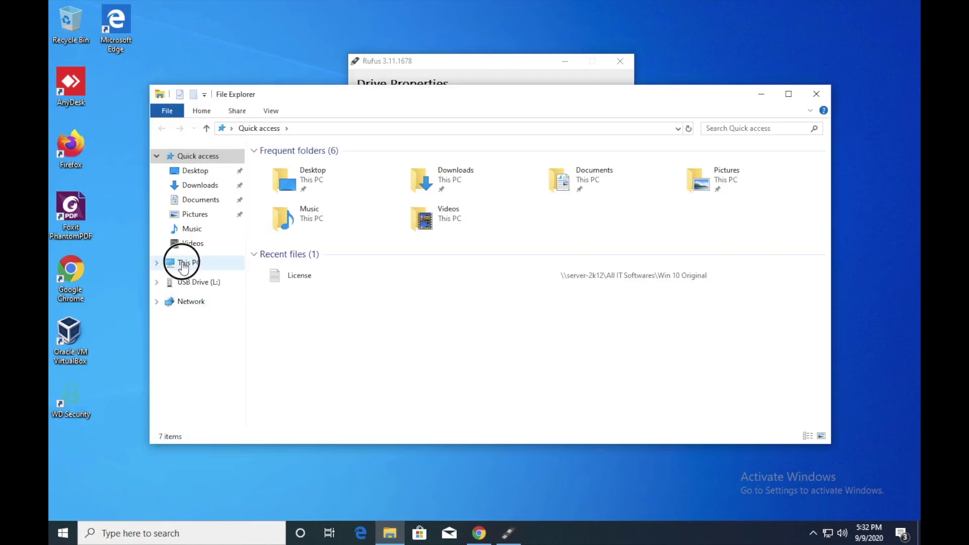
{"action": "left_click", "coordinate": [183, 262]}
{"action": "double_click", "coordinate": [608, 329]}
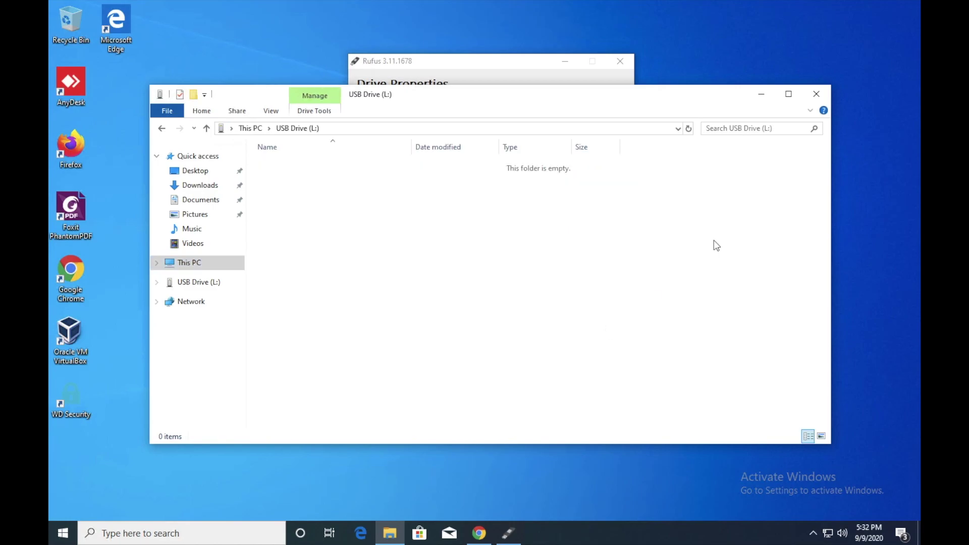
{"action": "left_click", "coordinate": [817, 94]}
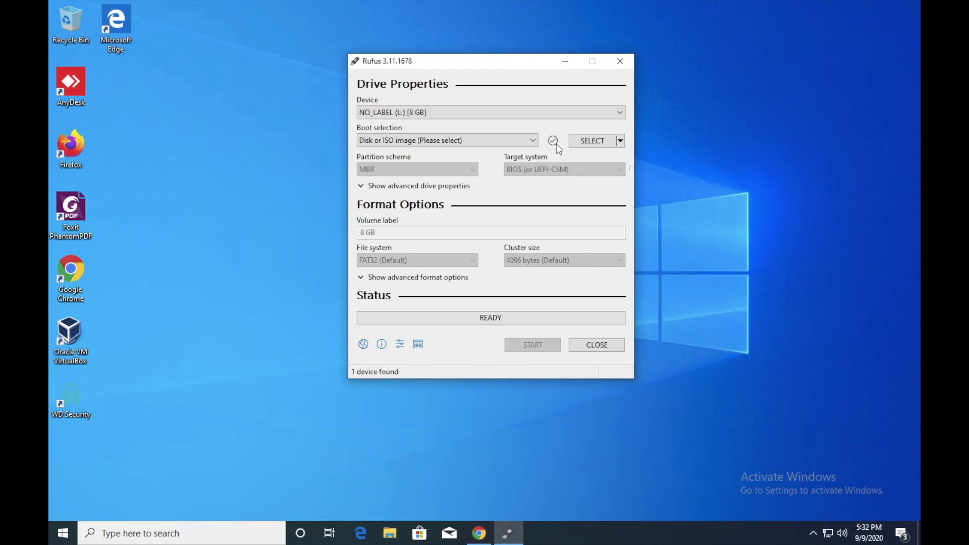
{"action": "left_click_drag", "start_coordinate": [480, 69], "coordinate": [329, 126]}
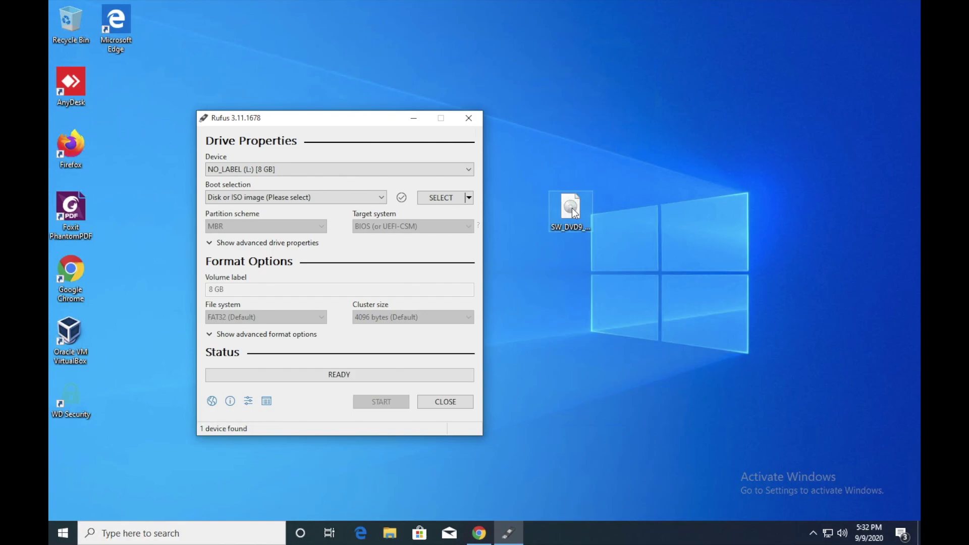
{"action": "right_click", "coordinate": [573, 208]}
{"action": "left_click", "coordinate": [611, 424]}
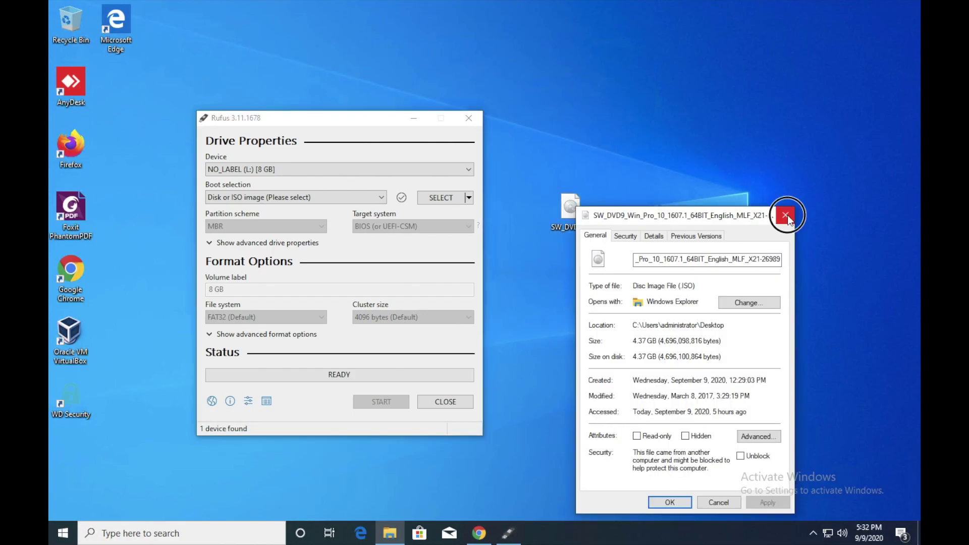
{"action": "left_click", "coordinate": [785, 216]}
{"action": "left_click_drag", "start_coordinate": [365, 120], "coordinate": [553, 47]}
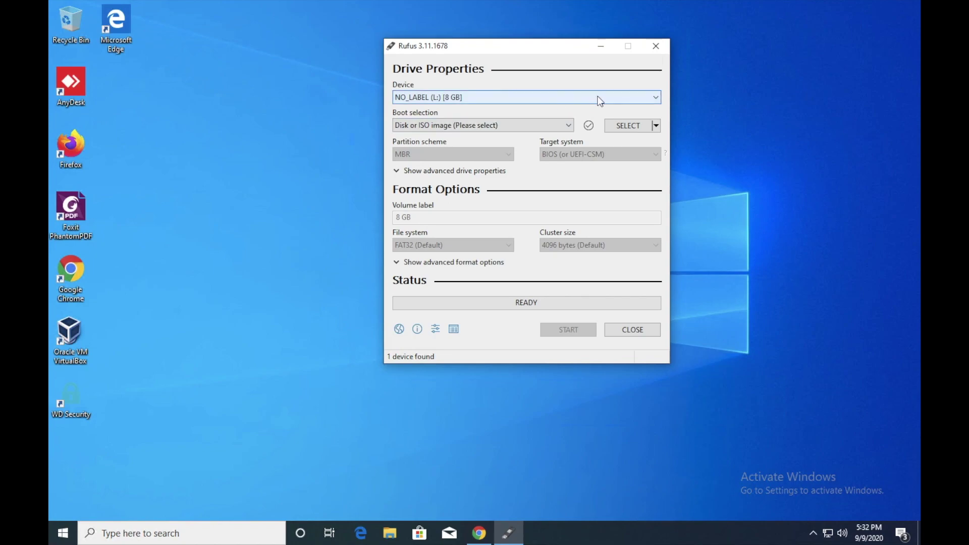
- Write the Windows 10 Pro ISO from the Desktop to the 8 GB USB using MBR, accepting the erase warning
{"action": "left_click", "coordinate": [626, 126]}
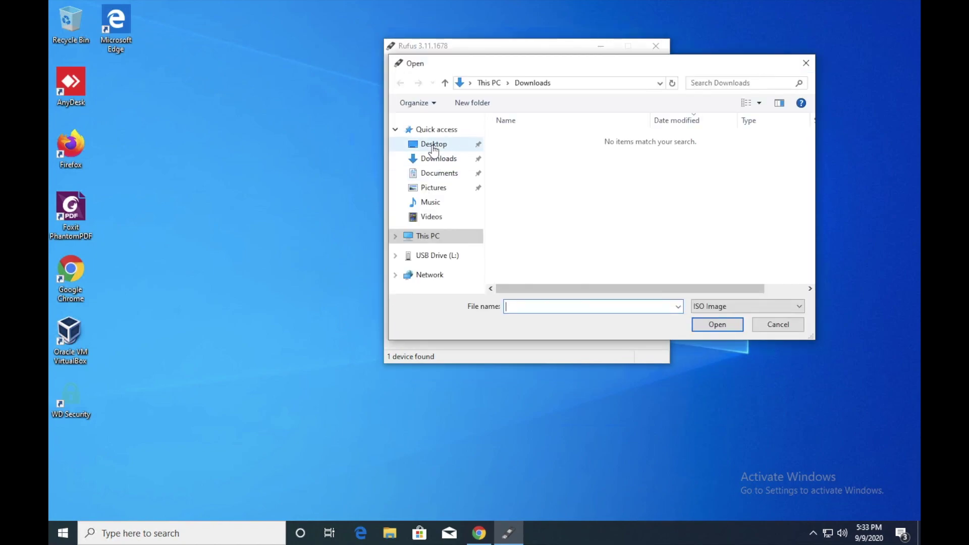
{"action": "left_click", "coordinate": [432, 144]}
{"action": "double_click", "coordinate": [566, 141]}
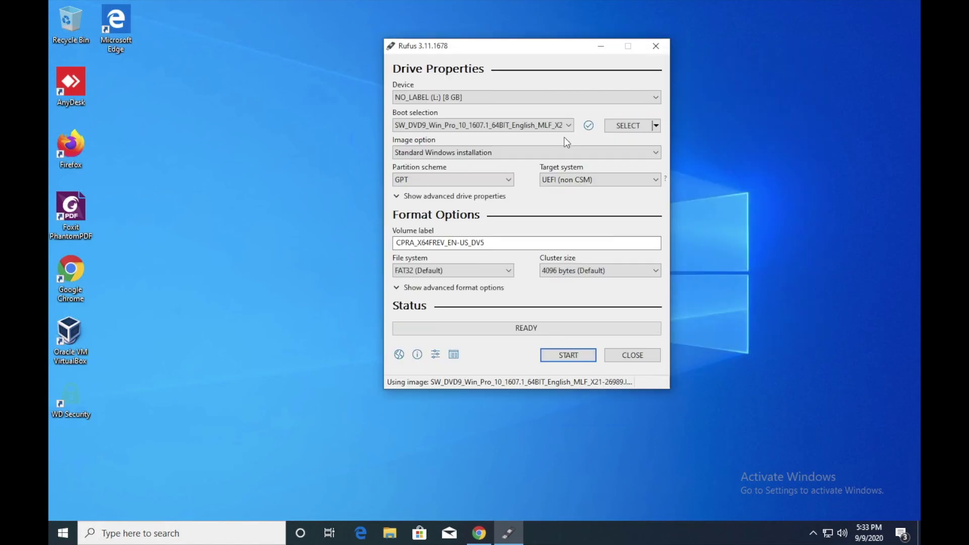
{"action": "left_click", "coordinate": [503, 185]}
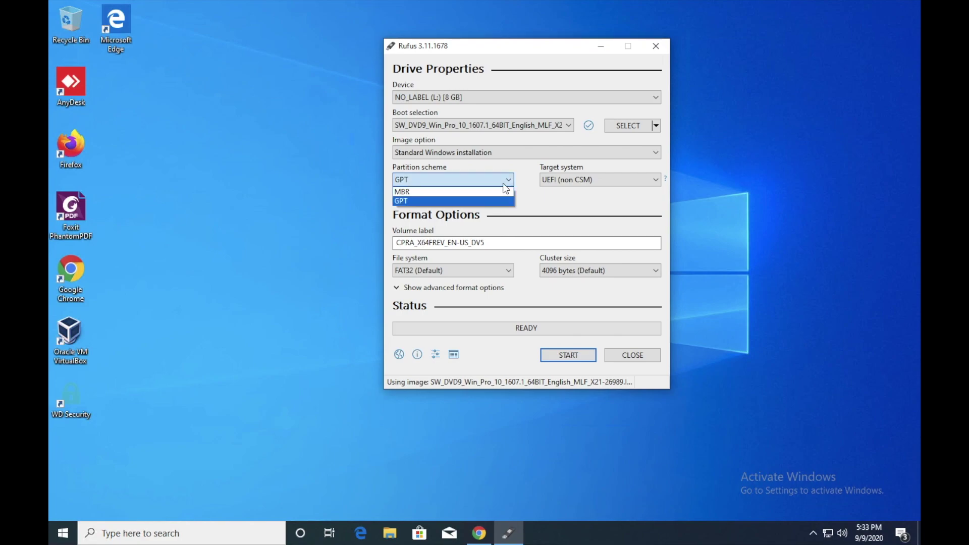
{"action": "left_click", "coordinate": [464, 194]}
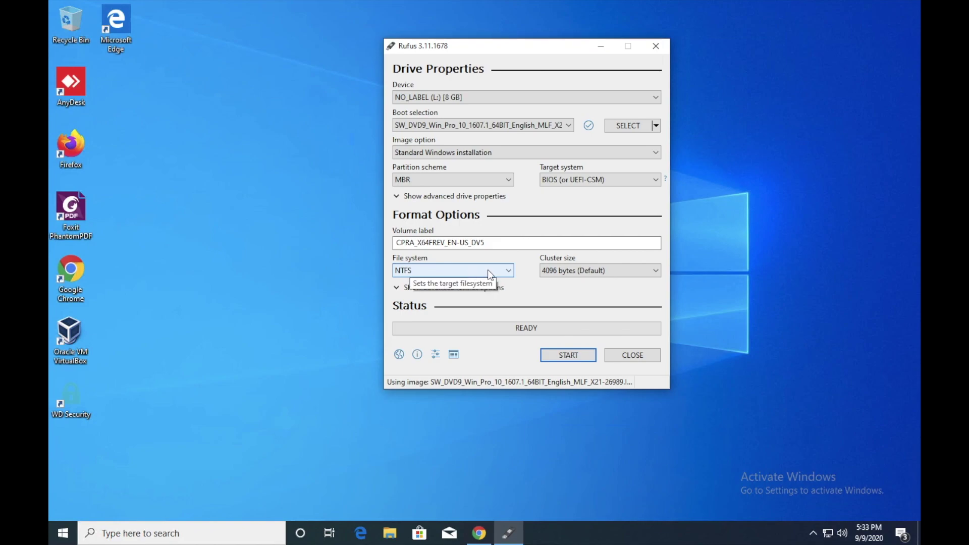
{"action": "left_click", "coordinate": [576, 356]}
{"action": "left_click", "coordinate": [534, 311]}
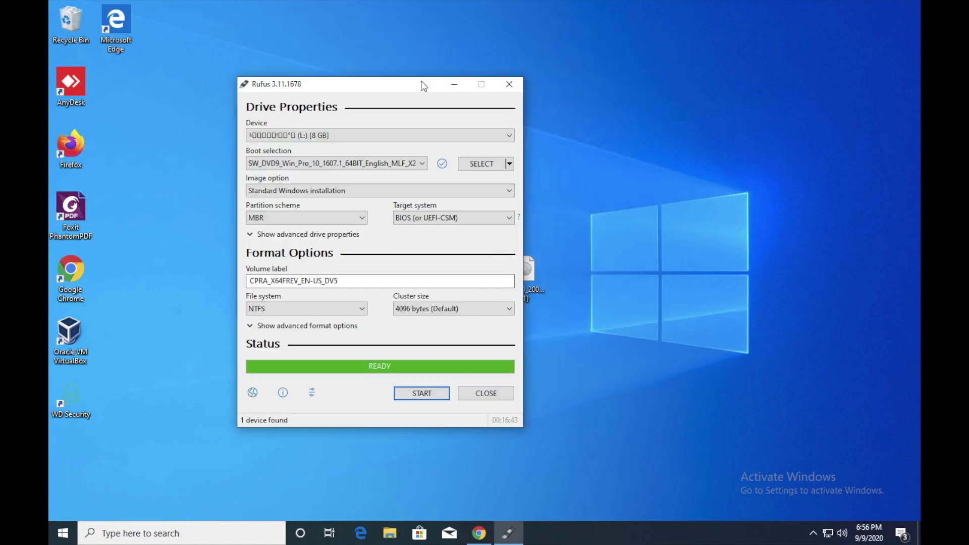
- Close Rufus now that the bootable USB drive is ready
{"action": "left_click", "coordinate": [486, 393]}
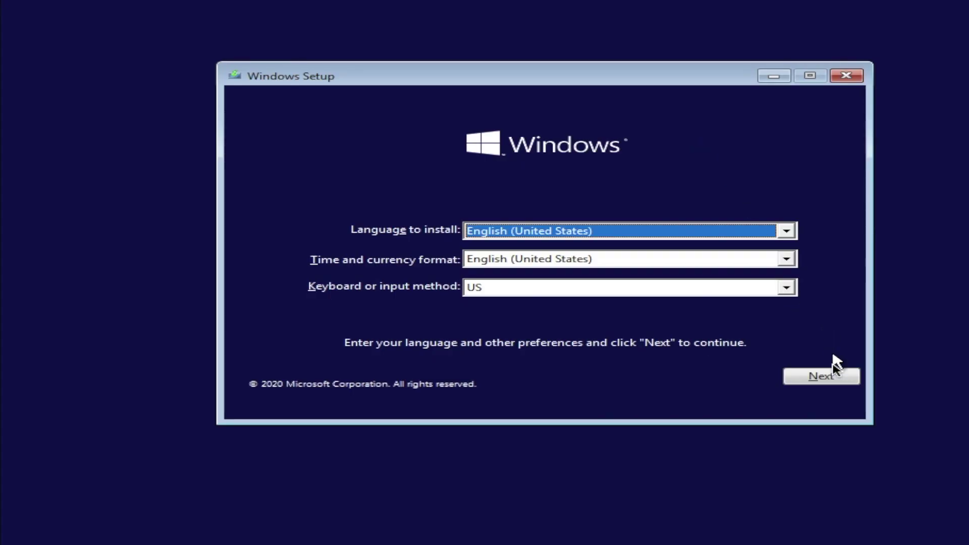
- Start Windows Setup with default language settings, skip the product key, and select Windows 10 Pro
{"action": "left_click", "coordinate": [835, 378]}
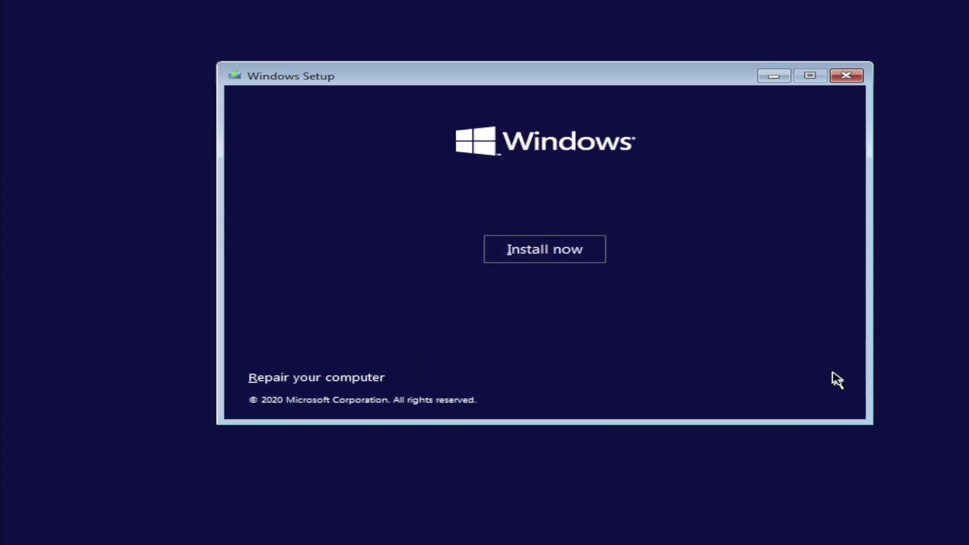
{"action": "left_click", "coordinate": [582, 252]}
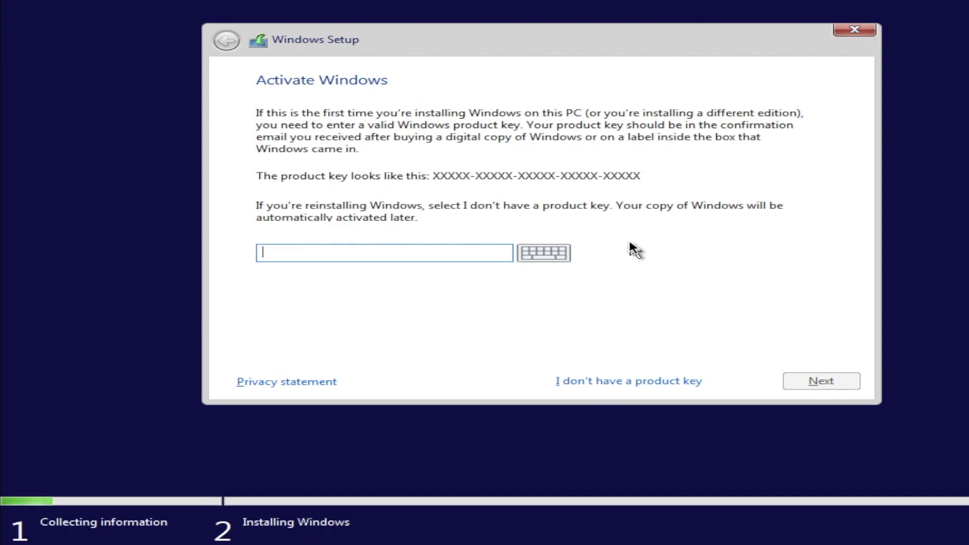
{"action": "left_click", "coordinate": [602, 384]}
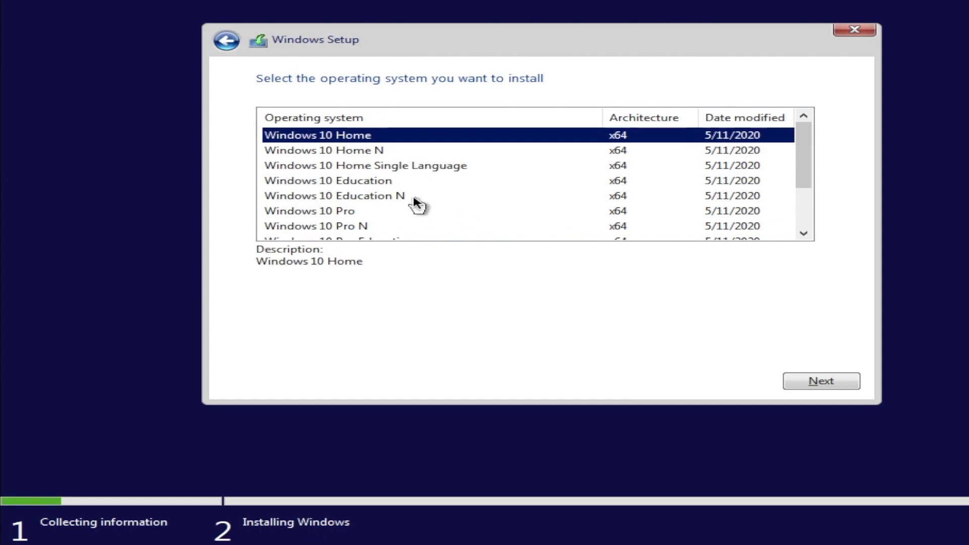
{"action": "left_click", "coordinate": [802, 182]}
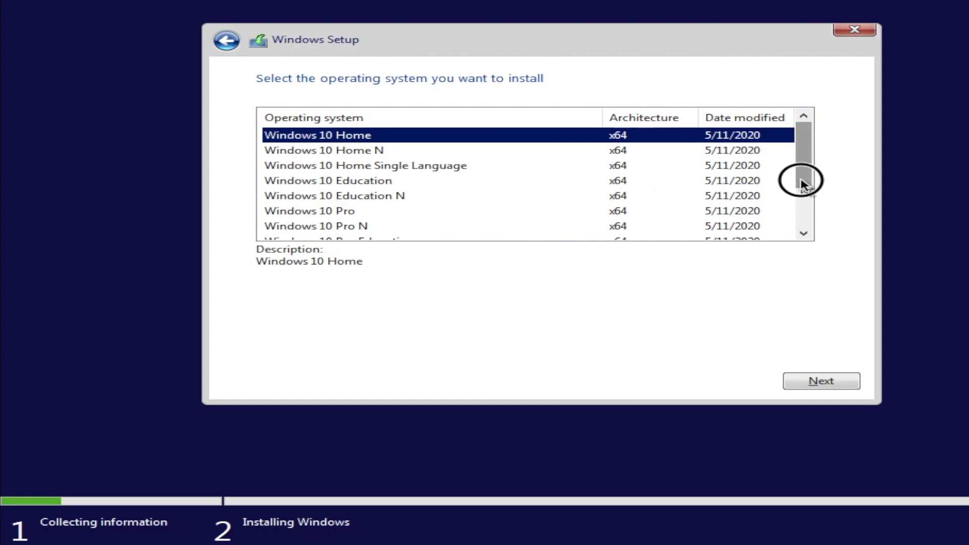
{"action": "mouse_move", "coordinate": [802, 181]}
{"action": "left_mouse_down"}
{"action": "mouse_move", "coordinate": [802, 234]}
{"action": "mouse_move", "coordinate": [804, 183]}
{"action": "mouse_move", "coordinate": [802, 198]}
{"action": "left_mouse_up"}
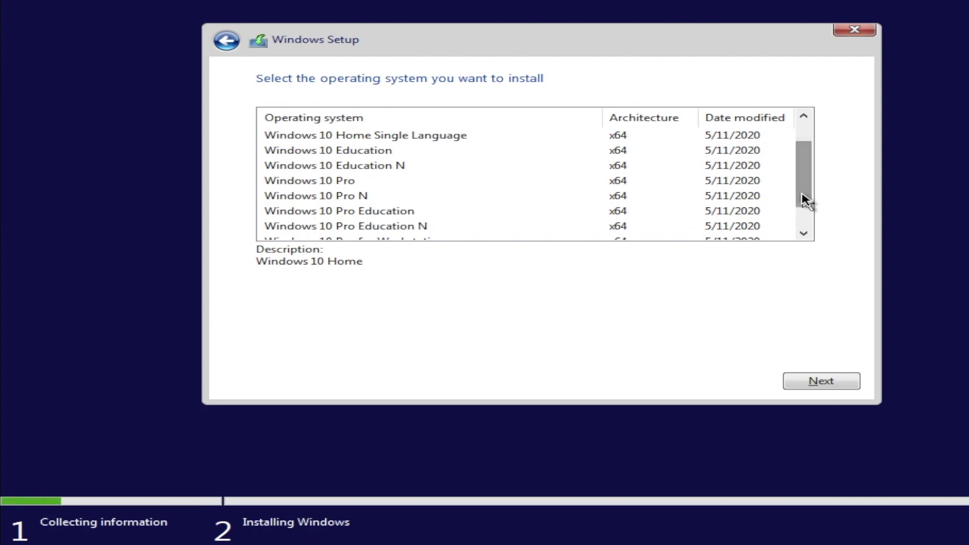
{"action": "left_click", "coordinate": [335, 180]}
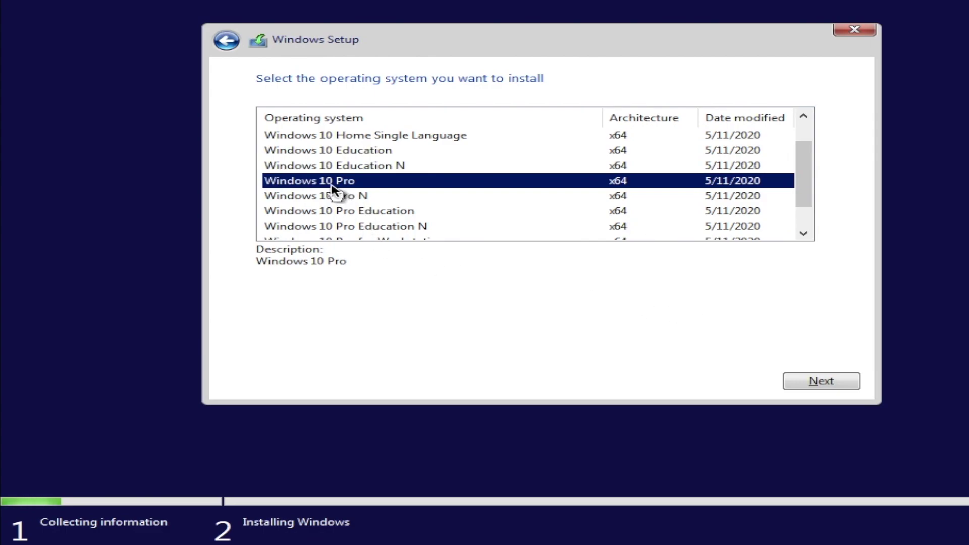
- Confirm Windows 10 Pro, accept the license terms, and choose Custom: Install Windows only (advanced)
{"action": "left_click", "coordinate": [807, 381]}
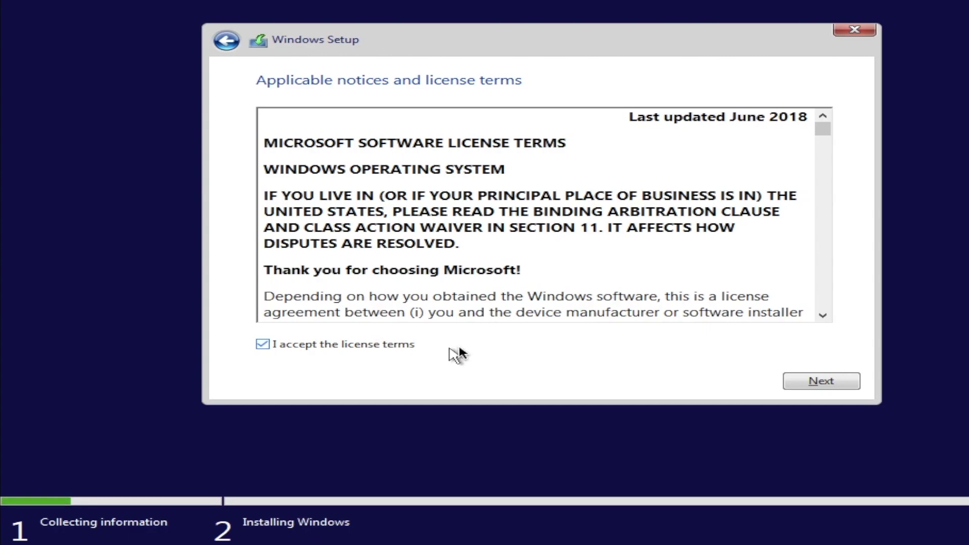
{"action": "left_click", "coordinate": [825, 387]}
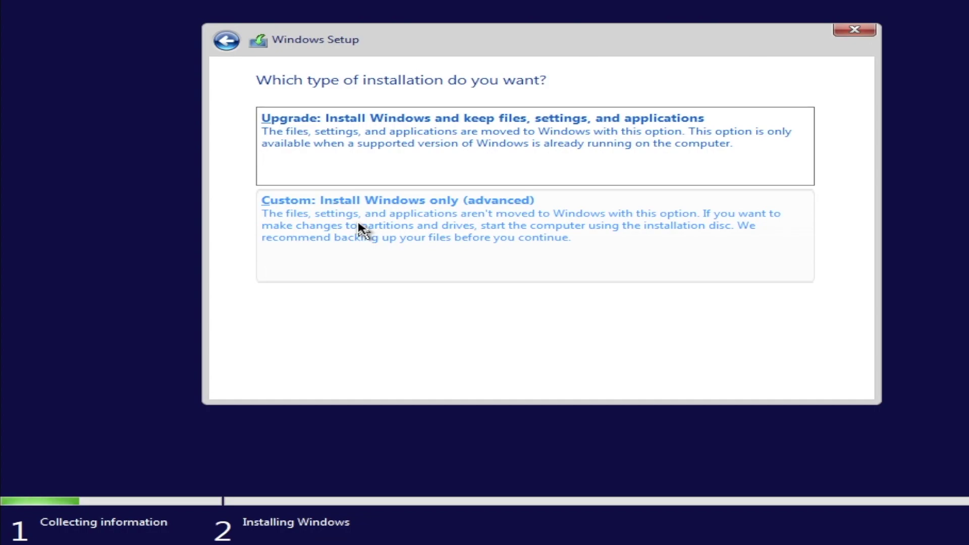
{"action": "left_click", "coordinate": [361, 229]}
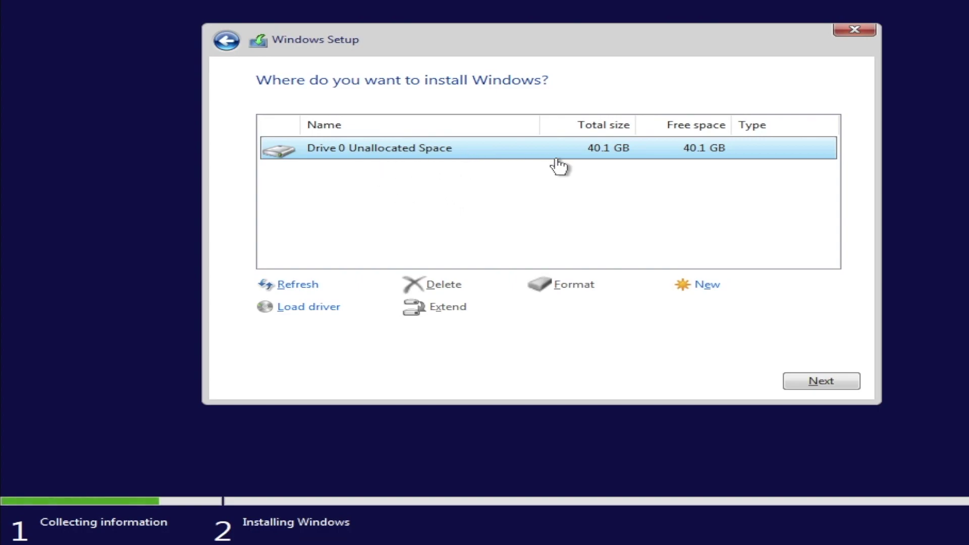
- Create a new partition on Drive 0's unallocated space and enter 20480 MB as its size
{"action": "left_click", "coordinate": [711, 290]}
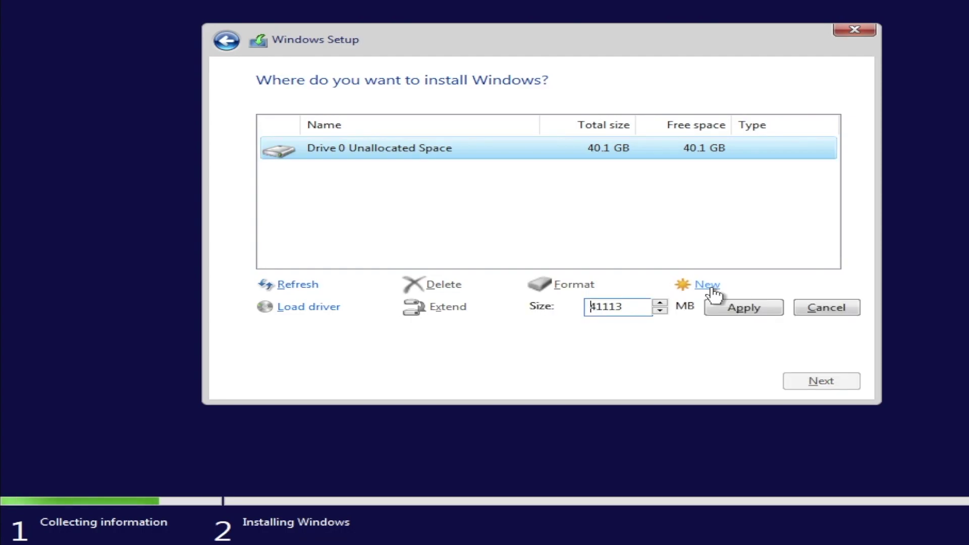
{"action": "left_click", "coordinate": [628, 312]}
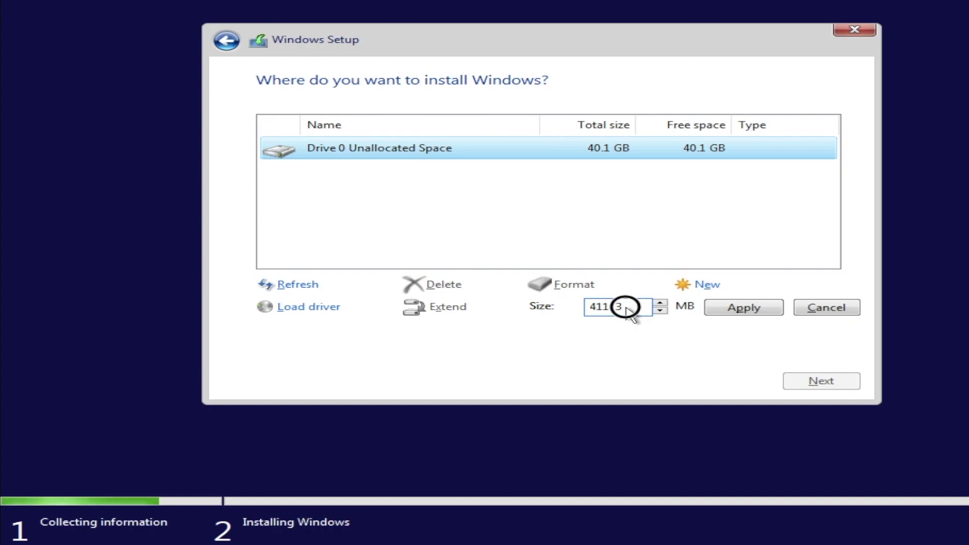
{"action": "key", "text": "BackSpace"}
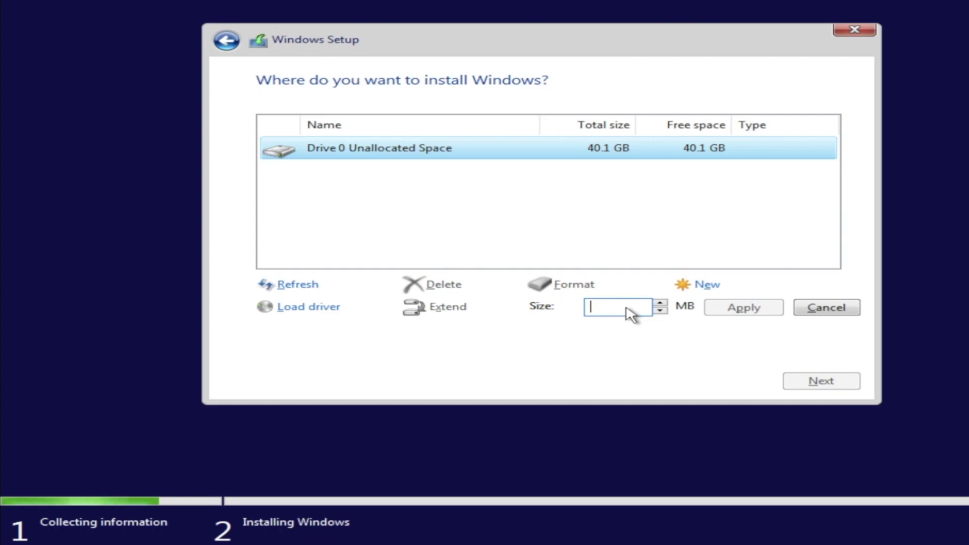
{"action": "type", "text": "20"}
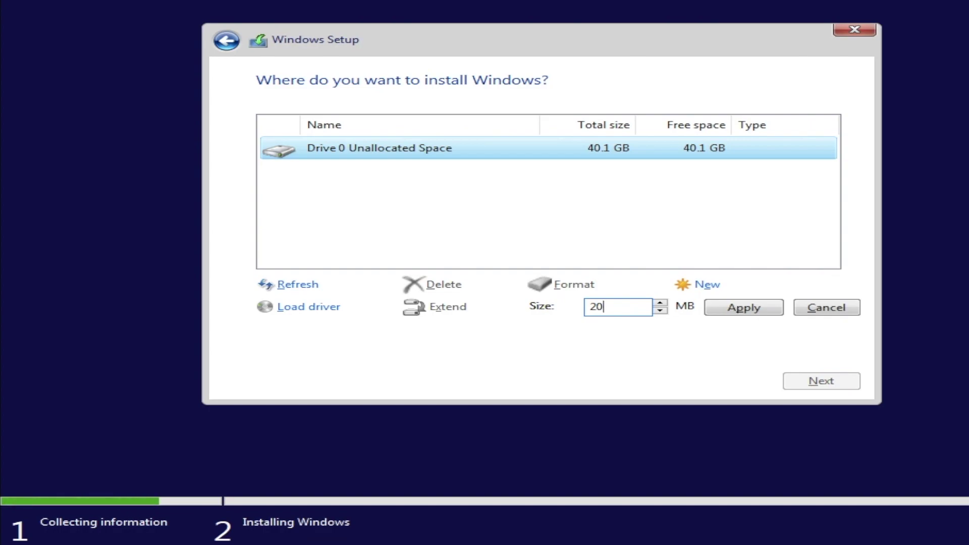
{"action": "key", "text": "BackSpace"}
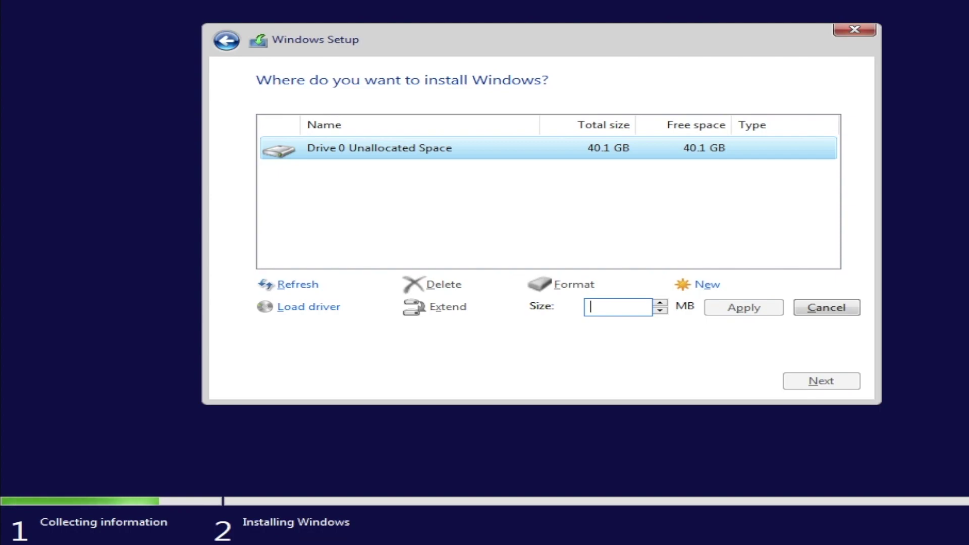
{"action": "type", "text": "20"}
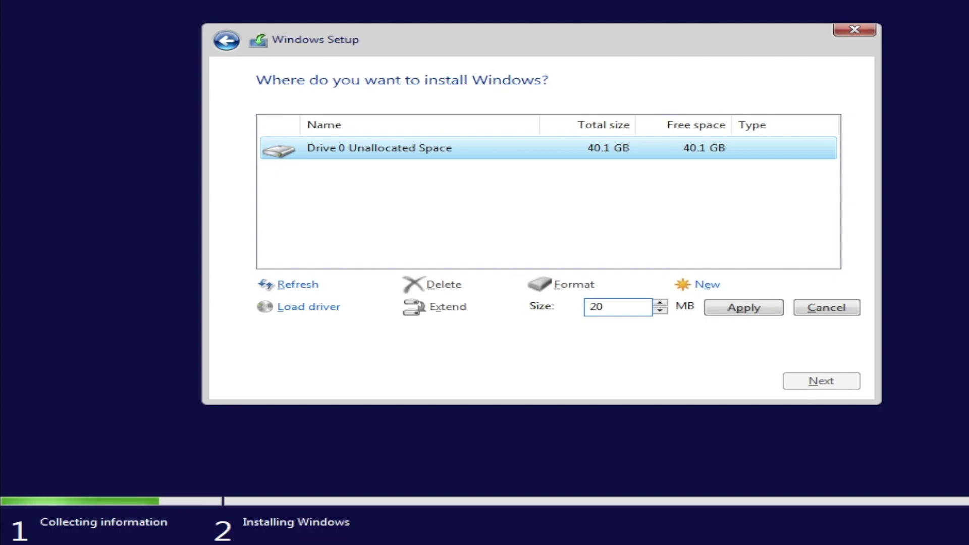
{"action": "type", "text": "480"}
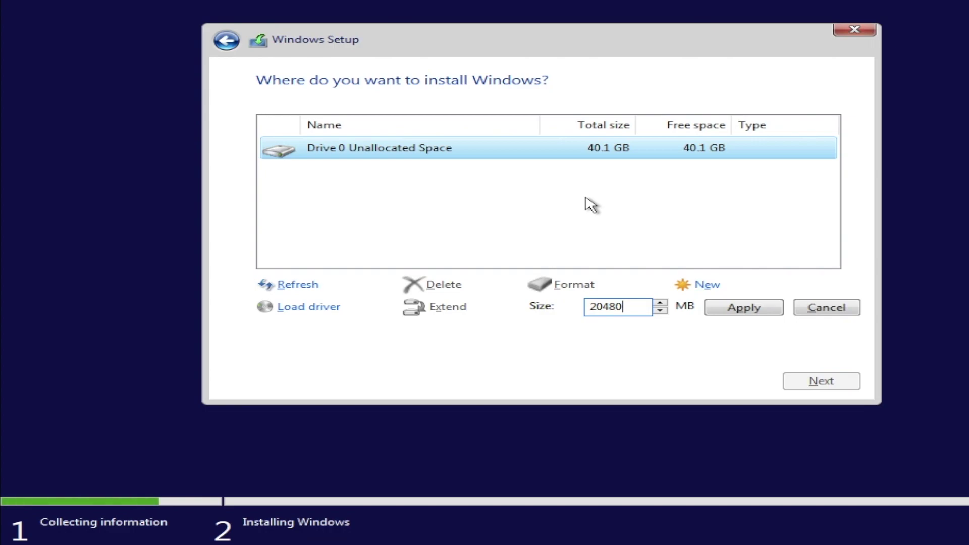
- Apply the 20480 MB partition, allow the extra system partitions, and select the remaining 20.1 GB unallocated space
{"action": "left_click_drag", "start_coordinate": [628, 309], "coordinate": [565, 309]}
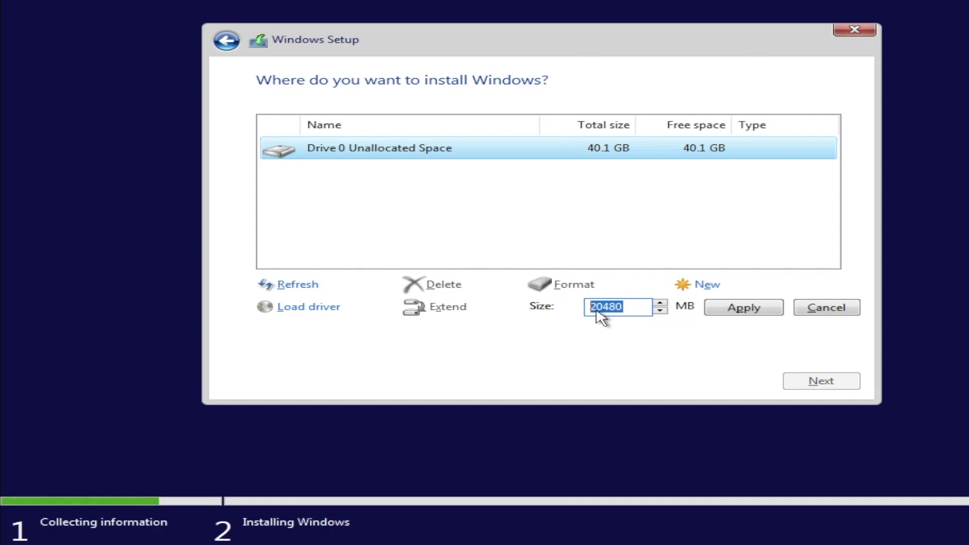
{"action": "left_click", "coordinate": [737, 313]}
{"action": "left_click", "coordinate": [713, 309]}
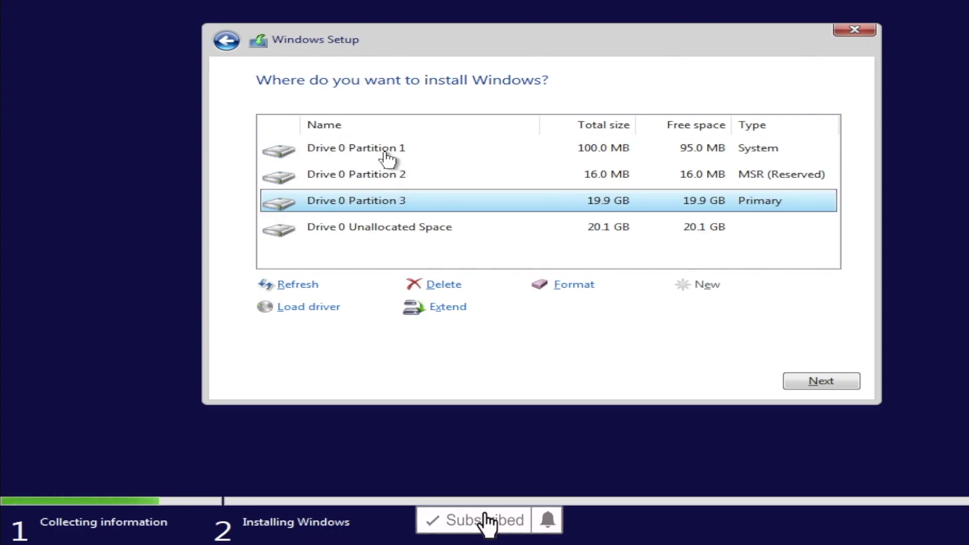
{"action": "left_click", "coordinate": [548, 153]}
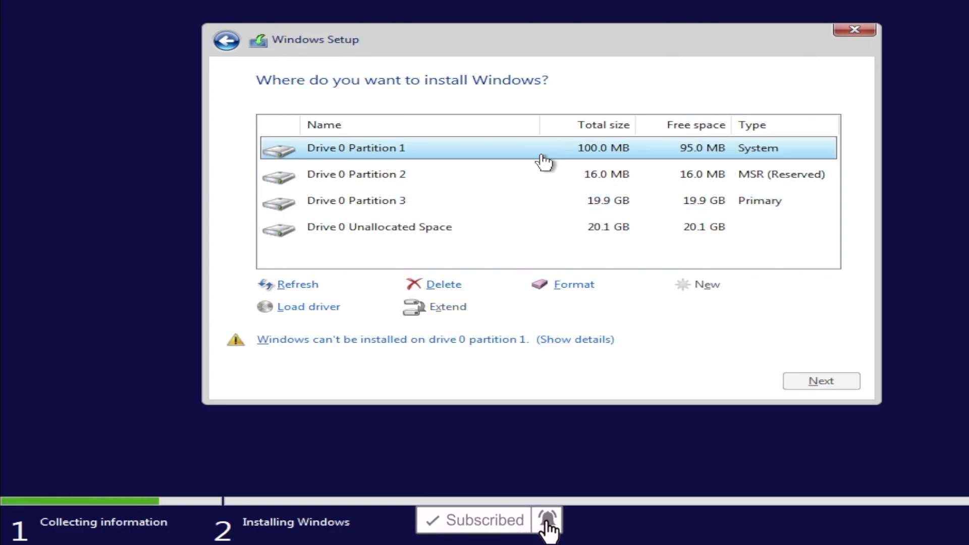
{"action": "left_click", "coordinate": [417, 233]}
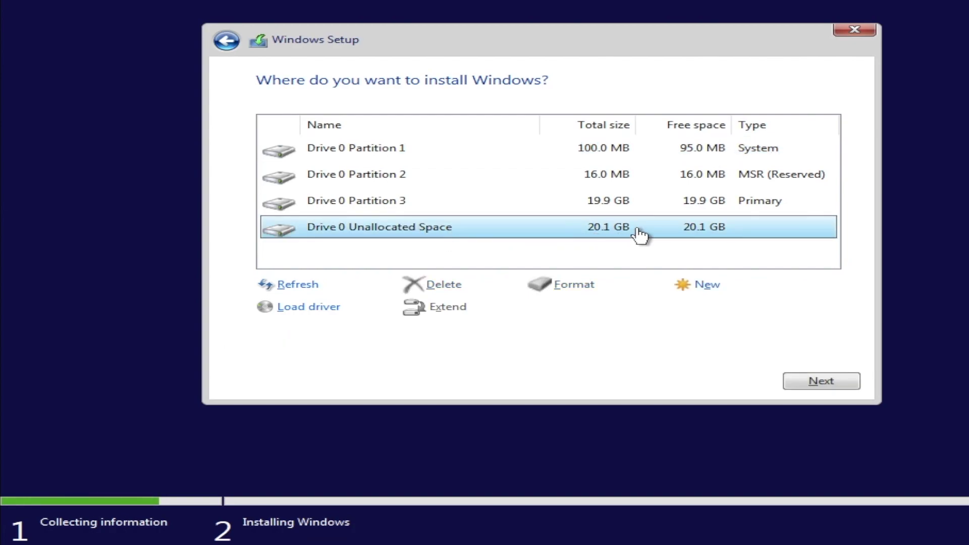
- Create a second partition from the unallocated space and install Windows on Drive 0 Partition 3
{"action": "left_click", "coordinate": [706, 291]}
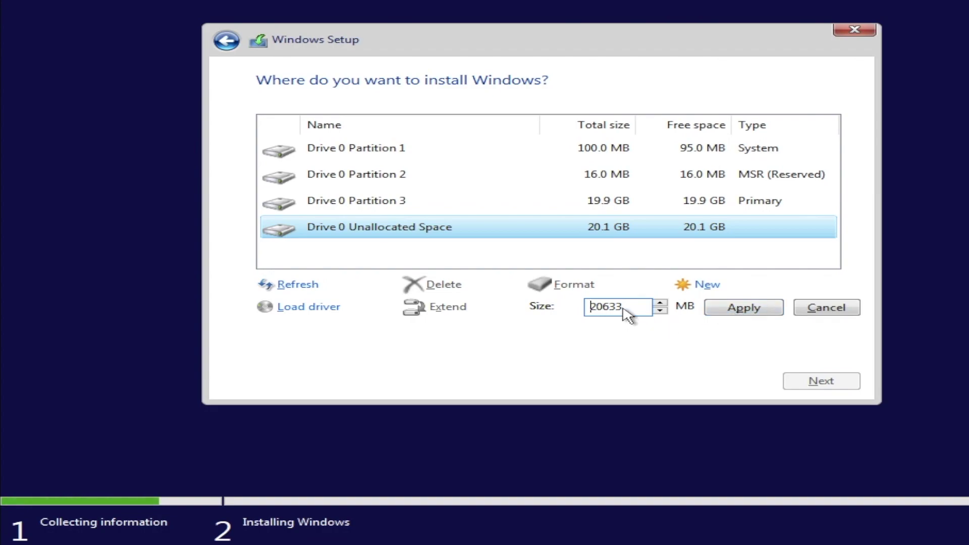
{"action": "left_click", "coordinate": [729, 307]}
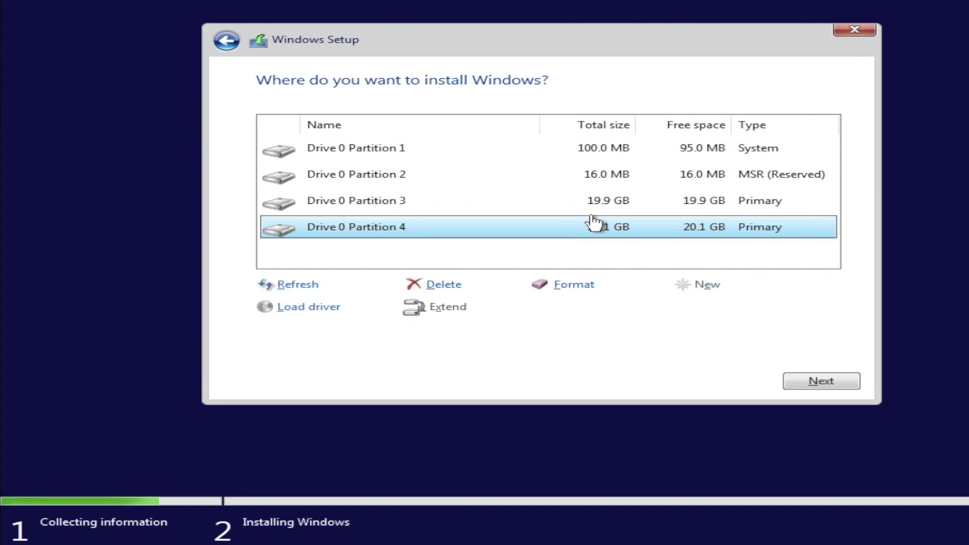
{"action": "left_click", "coordinate": [567, 205]}
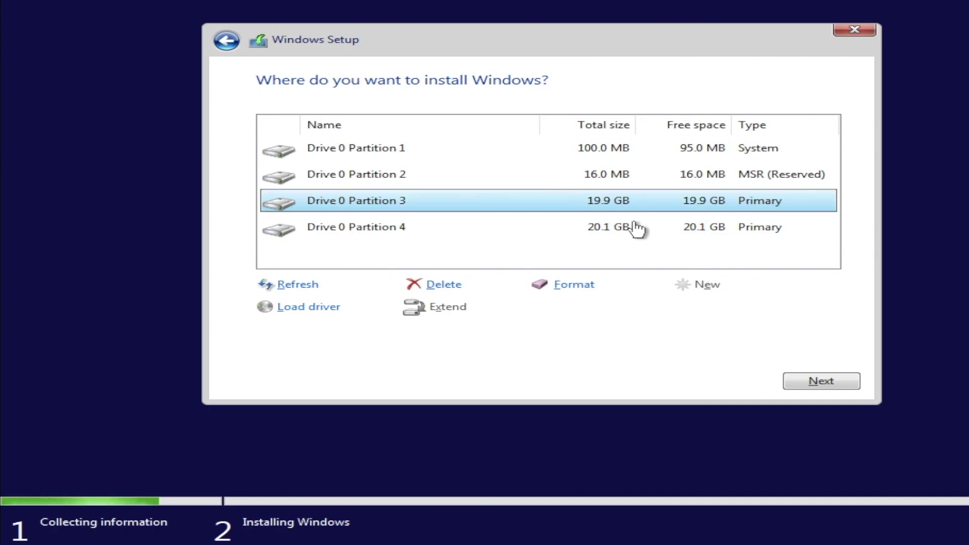
{"action": "left_click", "coordinate": [621, 234]}
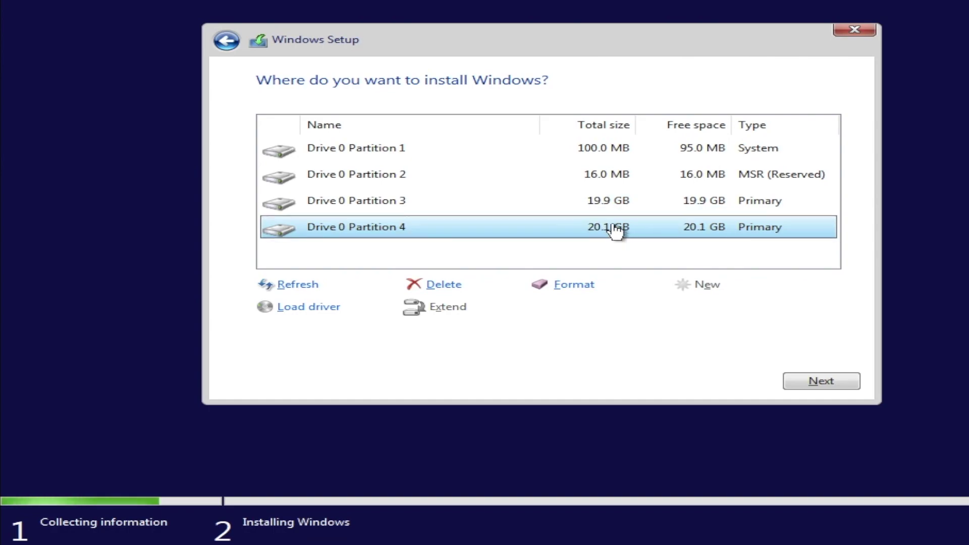
{"action": "left_click", "coordinate": [600, 211]}
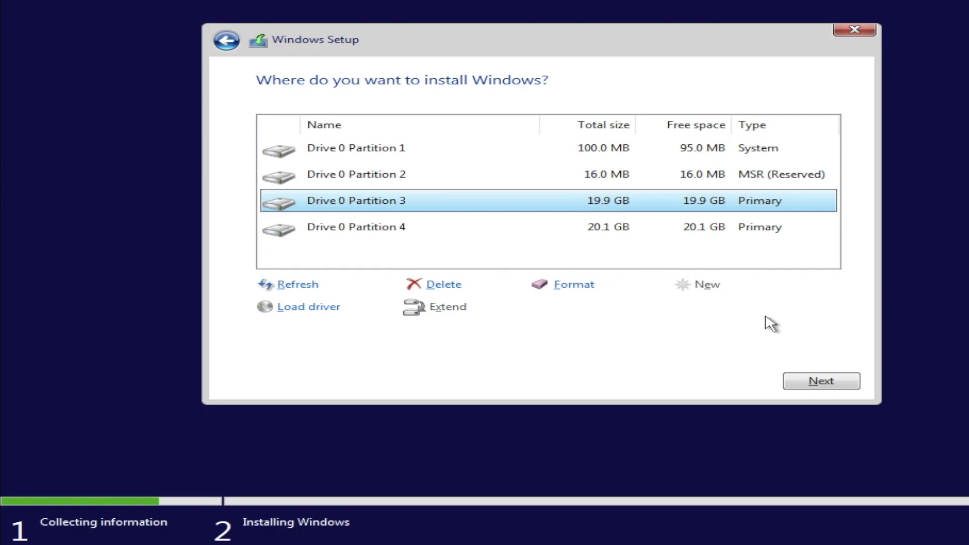
{"action": "left_click", "coordinate": [821, 385]}
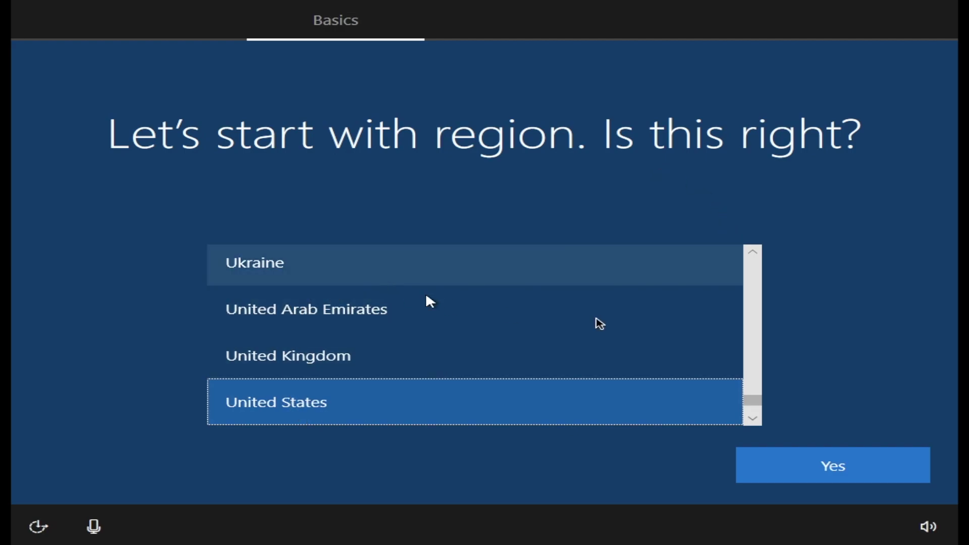
- Confirm United States as the region and US as the keyboard layout, with no second layout
{"action": "left_click", "coordinate": [754, 401]}
{"action": "mouse_move", "coordinate": [754, 401]}
{"action": "left_mouse_down"}
{"action": "mouse_move", "coordinate": [752, 349]}
{"action": "mouse_move", "coordinate": [752, 403]}
{"action": "left_mouse_up"}
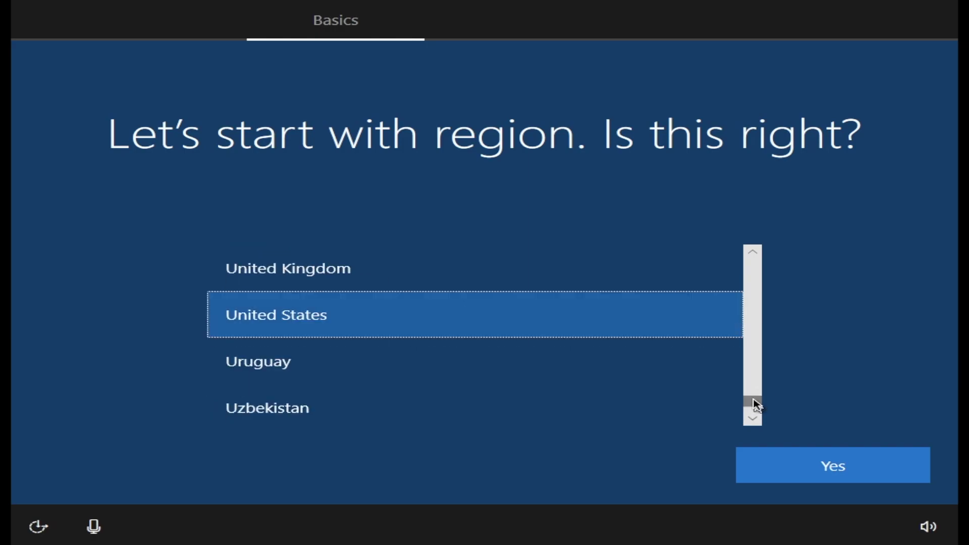
{"action": "left_click", "coordinate": [832, 463]}
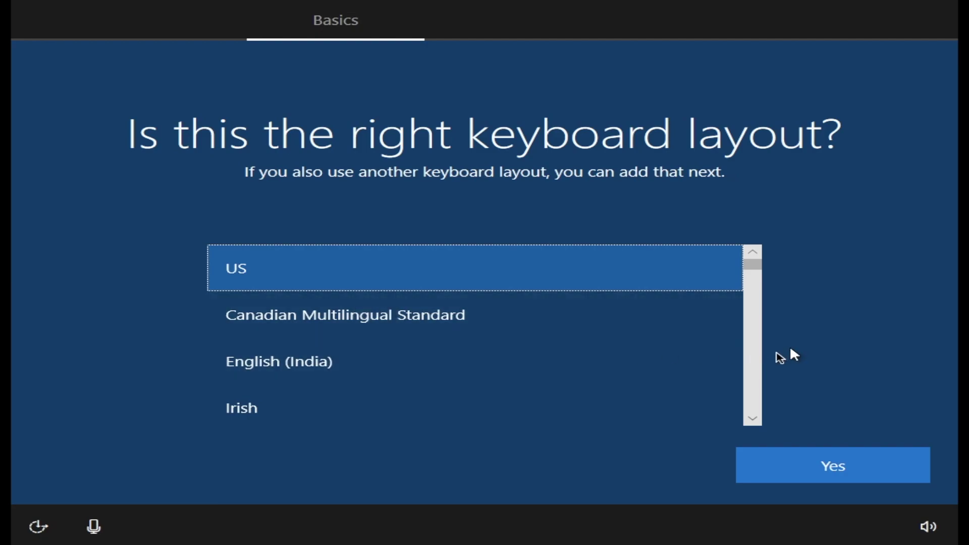
{"action": "left_click", "coordinate": [824, 469]}
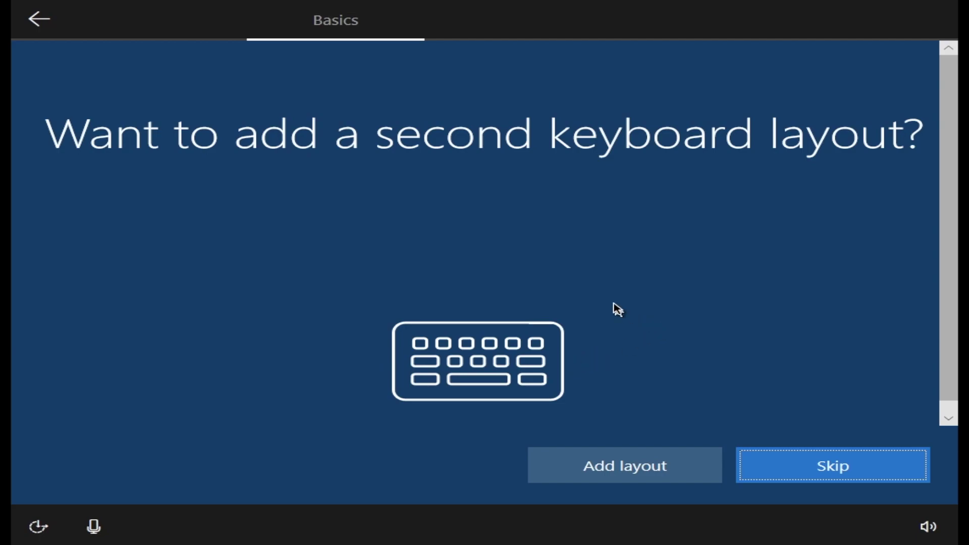
{"action": "left_click", "coordinate": [844, 471]}
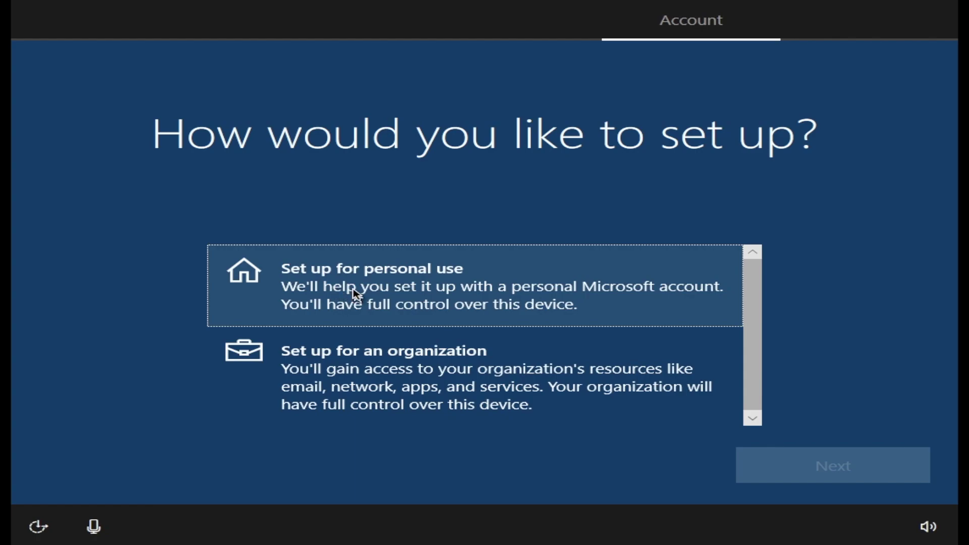
- Set up for personal use with an offline, limited-experience account and enter the user's name
{"action": "left_click", "coordinate": [356, 294]}
{"action": "left_click", "coordinate": [795, 464]}
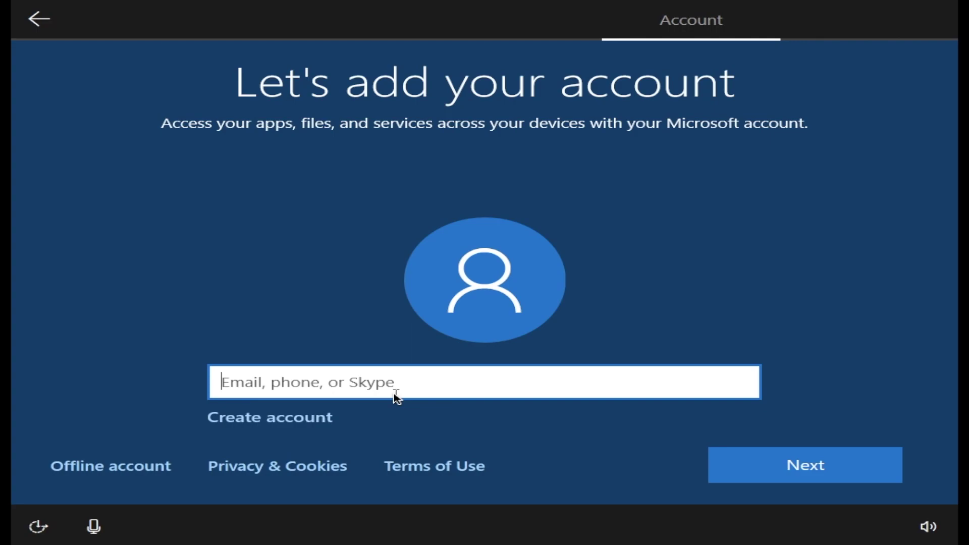
{"action": "left_click", "coordinate": [110, 467]}
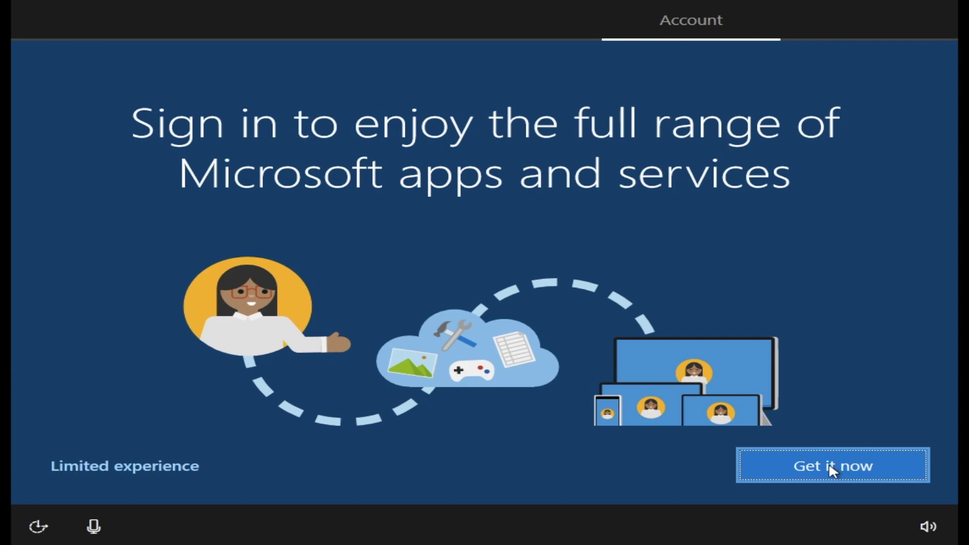
{"action": "left_click", "coordinate": [110, 466]}
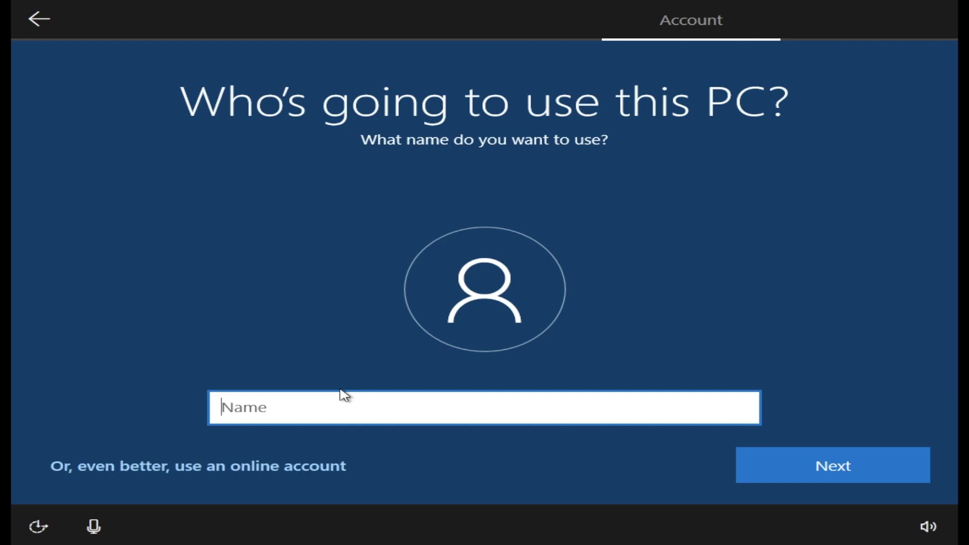
{"action": "type", "text": "Waqas"}
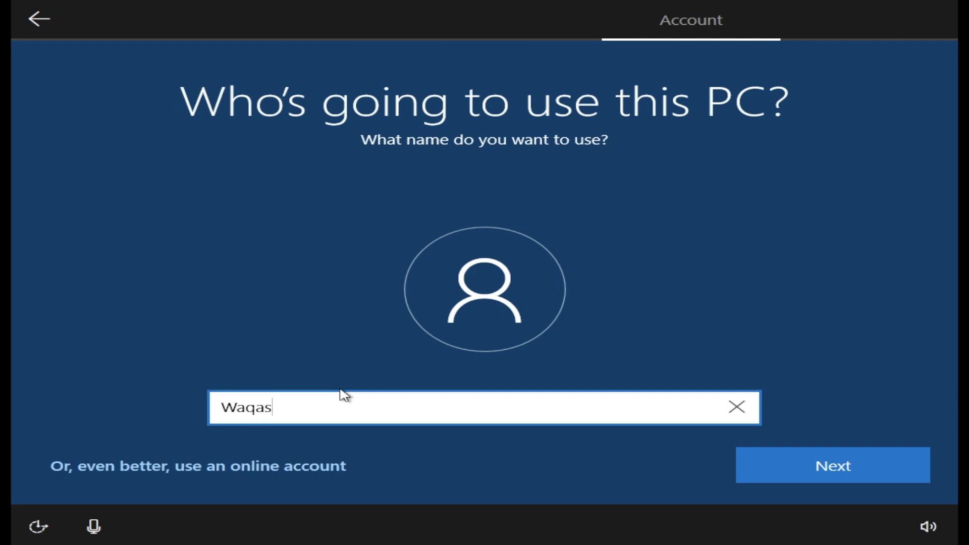
{"action": "left_click", "coordinate": [843, 460]}
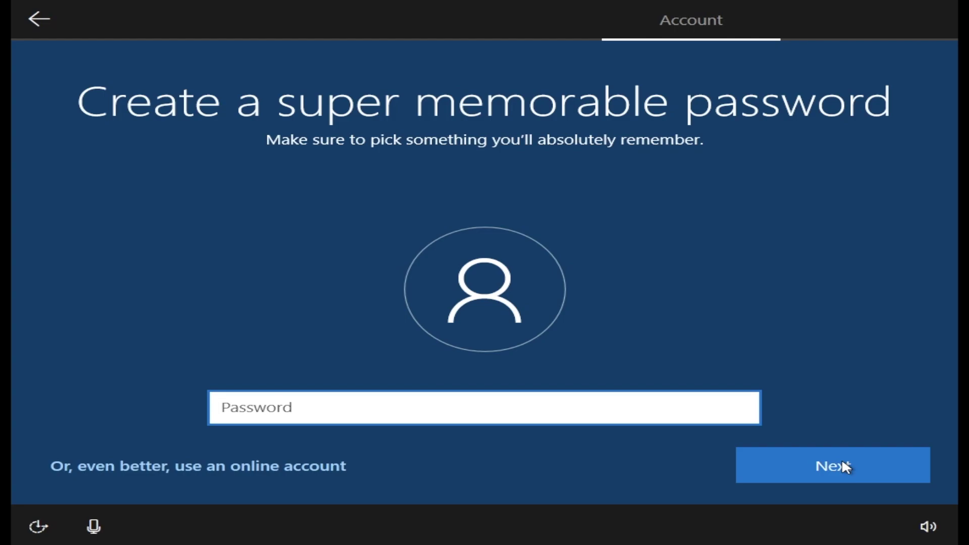
- Create and confirm the local account password
{"action": "type", "text": "•••••••"}
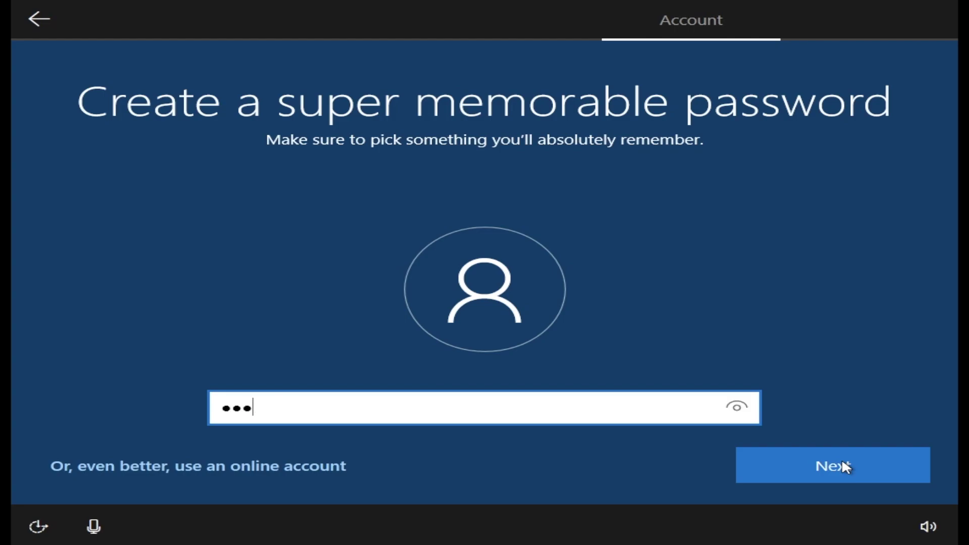
{"action": "type", "text": "•"}
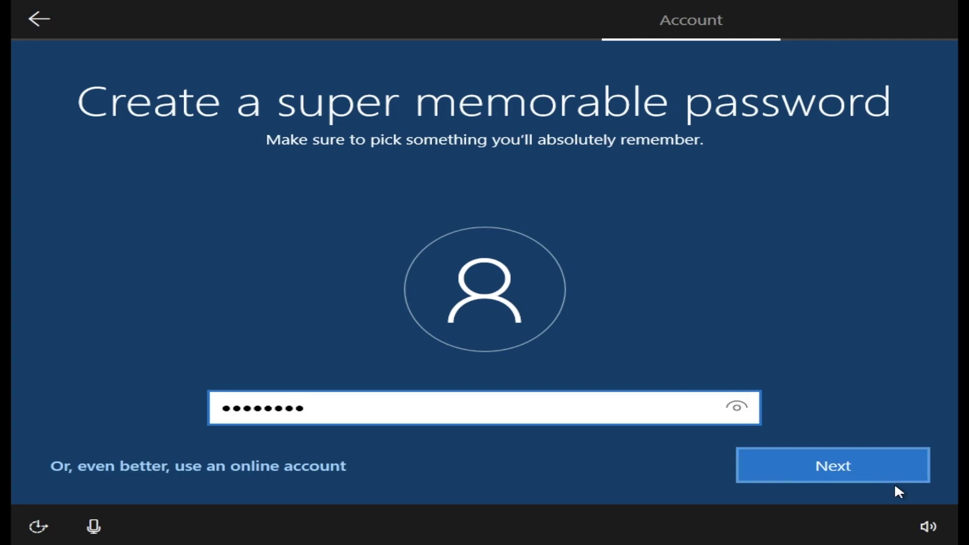
{"action": "left_click", "coordinate": [859, 470]}
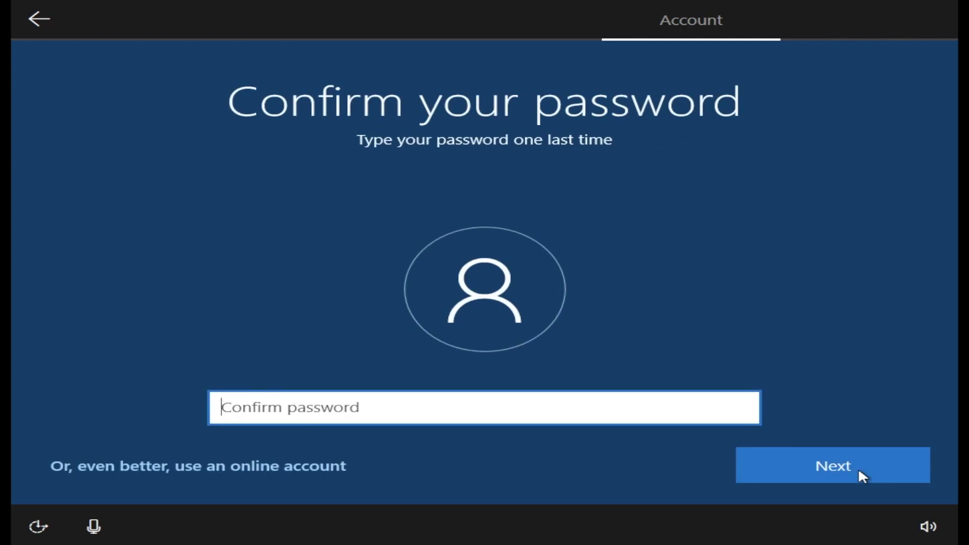
{"action": "type", "text": "•••••••"}
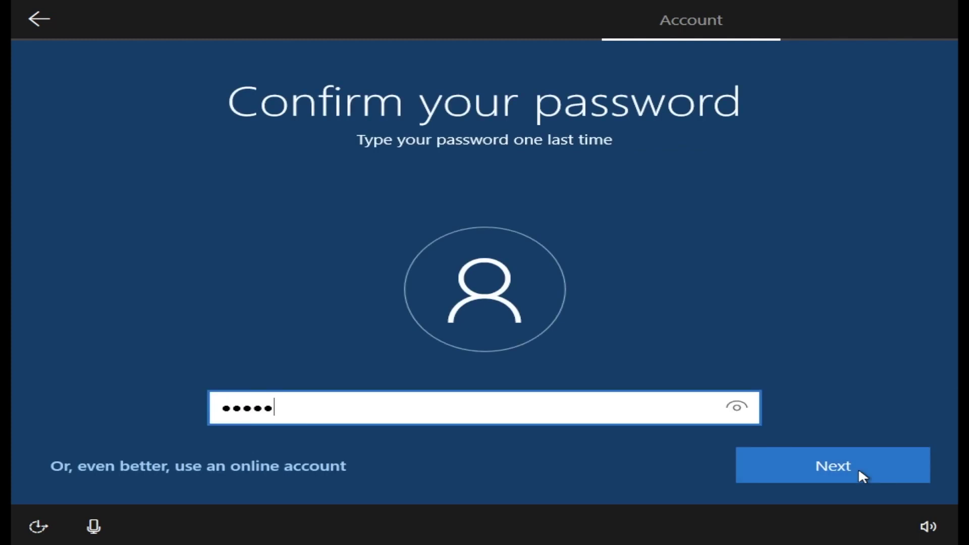
{"action": "type", "text": "•"}
{"action": "left_click", "coordinate": [858, 467]}
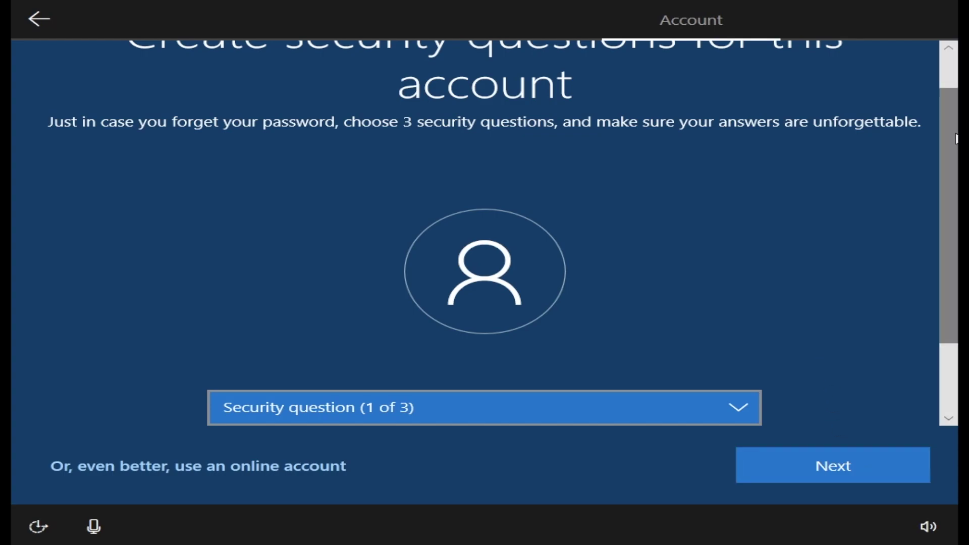
- Choose the first pet's name security question and submit an answer for it
{"action": "scroll", "coordinate": [951, 100], "scroll_direction": "up", "scroll_amount": 2}
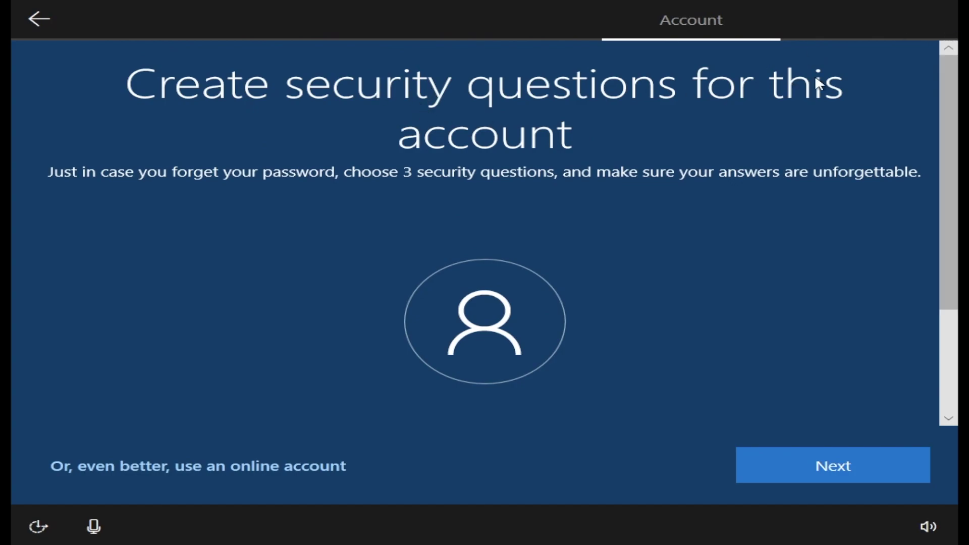
{"action": "left_click", "coordinate": [952, 122]}
{"action": "left_click_drag", "start_coordinate": [952, 123], "coordinate": [935, 231]}
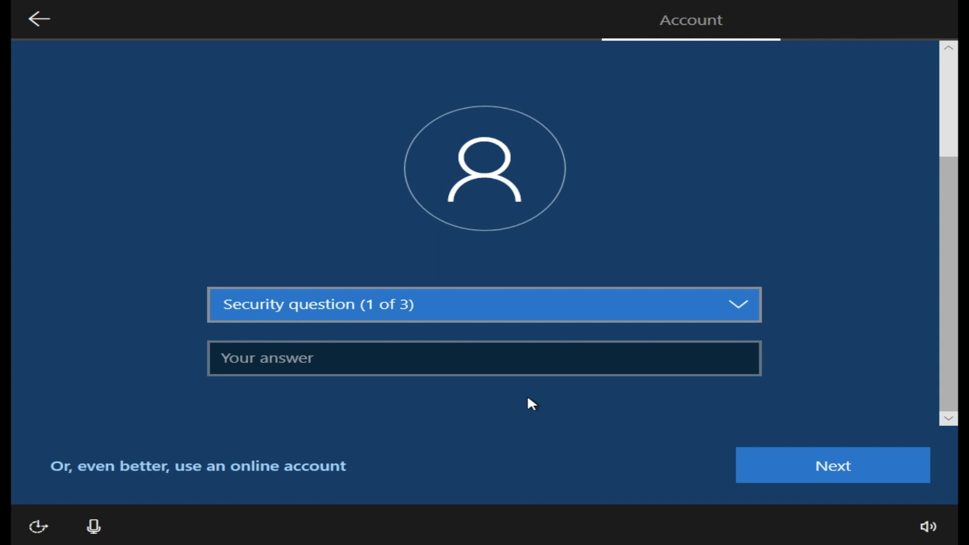
{"action": "left_click", "coordinate": [413, 316]}
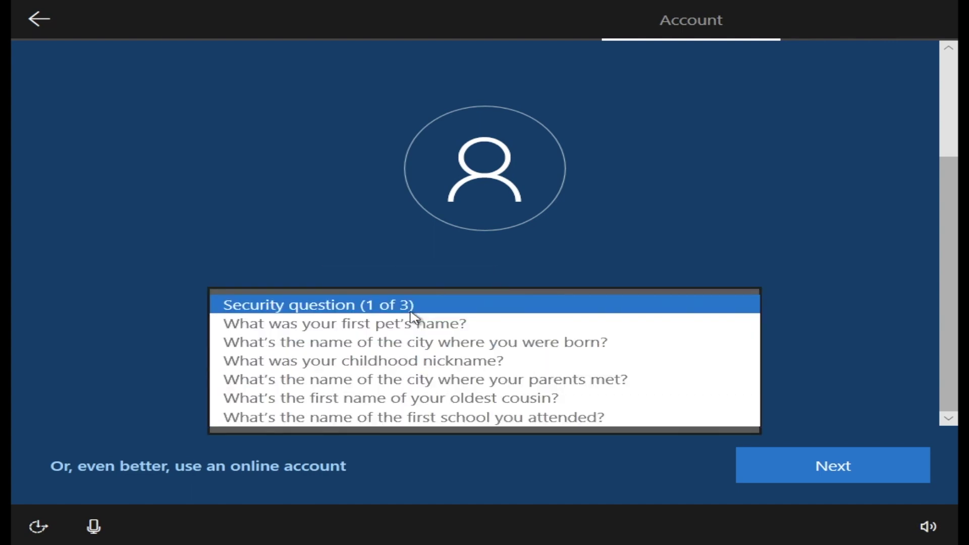
{"action": "left_click", "coordinate": [378, 325]}
{"action": "left_click", "coordinate": [370, 360]}
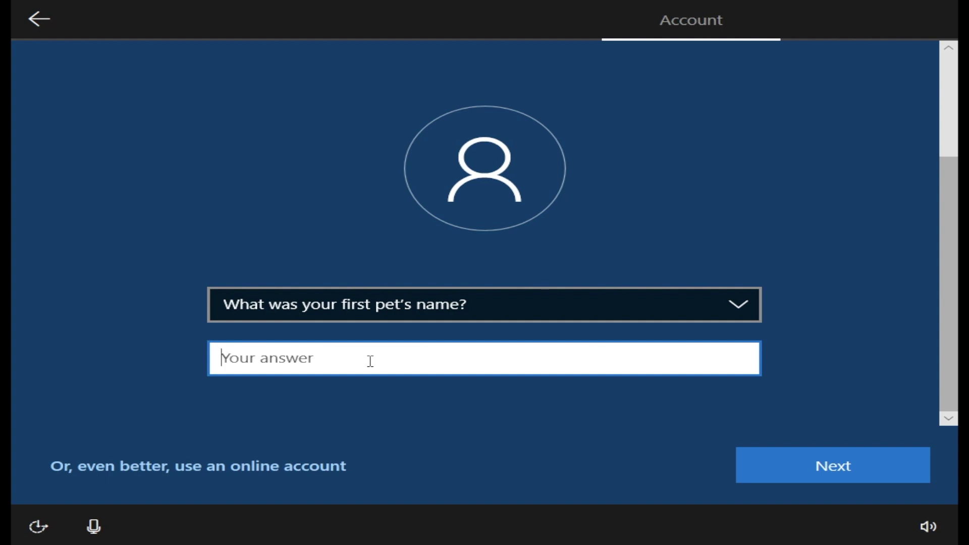
{"action": "type", "text": "cat"}
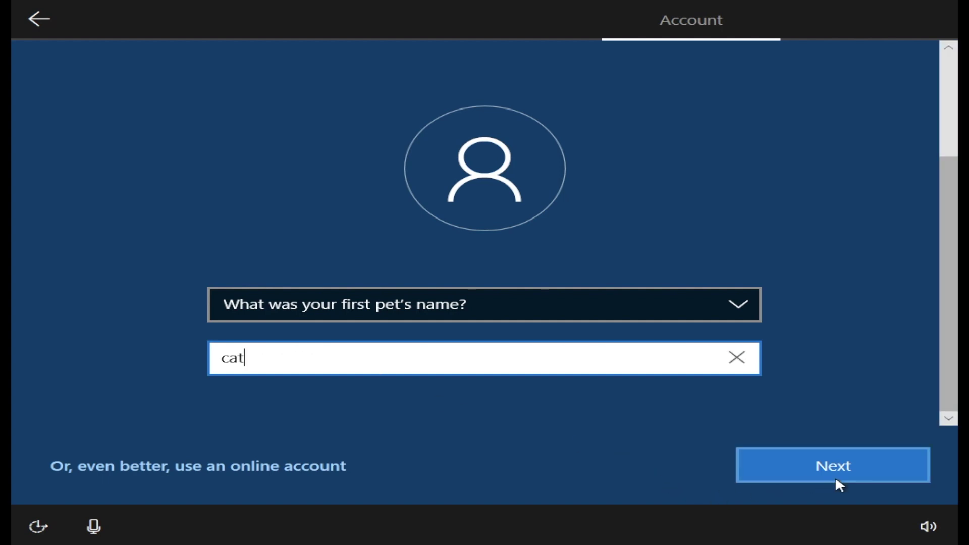
{"action": "left_click", "coordinate": [847, 477]}
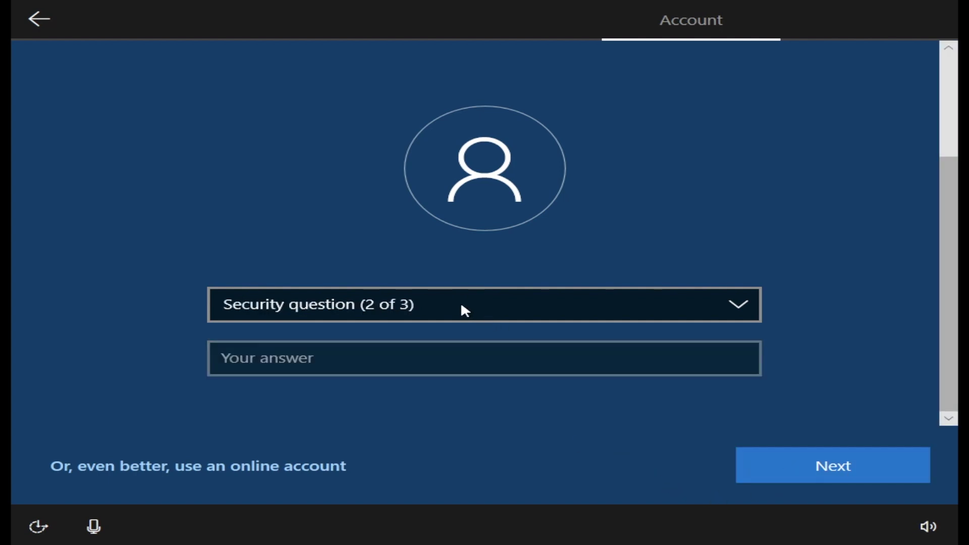
- Pick the childhood nickname question, then the oldest cousin question, and type its answer
{"action": "left_click", "coordinate": [462, 306]}
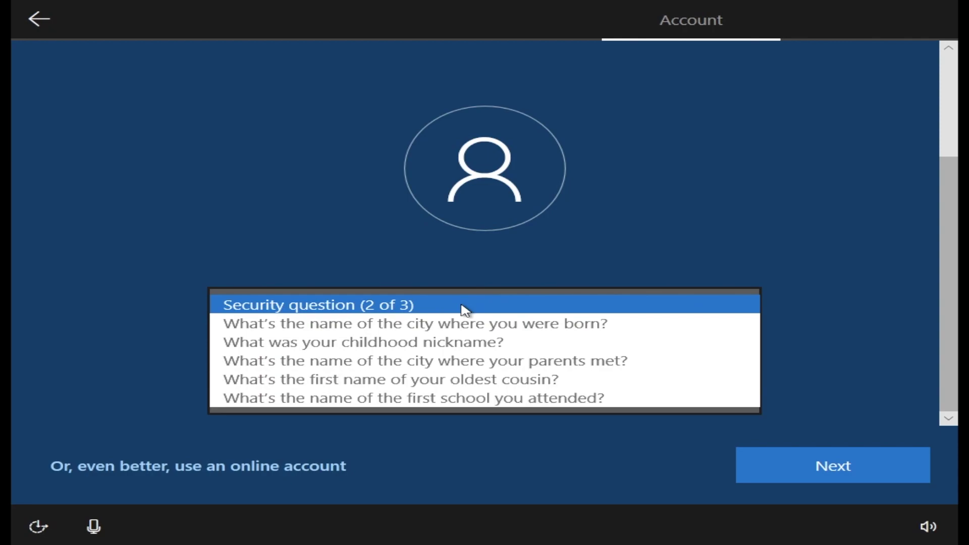
{"action": "left_click", "coordinate": [436, 343]}
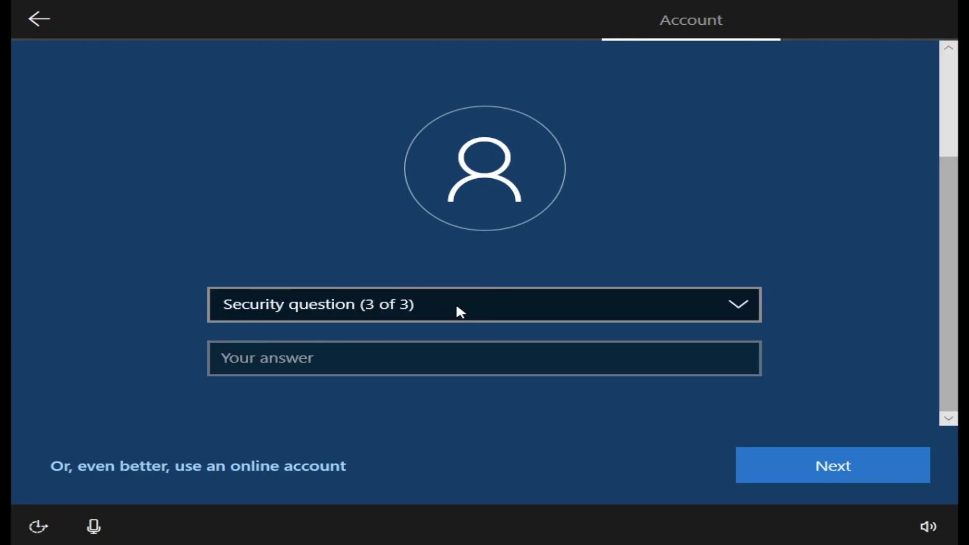
{"action": "left_click", "coordinate": [456, 306]}
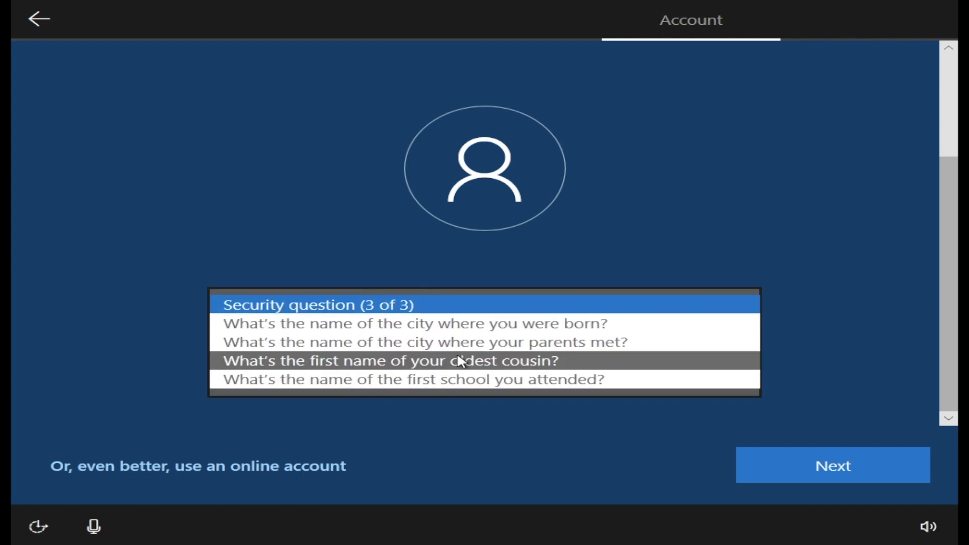
{"action": "left_click", "coordinate": [459, 361]}
{"action": "left_click", "coordinate": [427, 363]}
{"action": "type", "text": "test"}
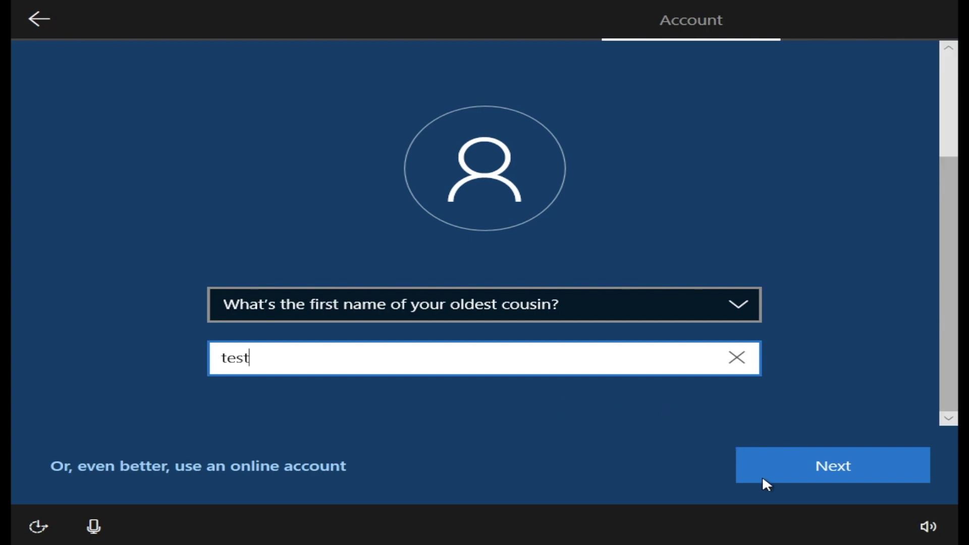
- Submit the last security answer, accept default privacy settings, and decline activity history and Cortana
{"action": "left_click", "coordinate": [827, 474]}
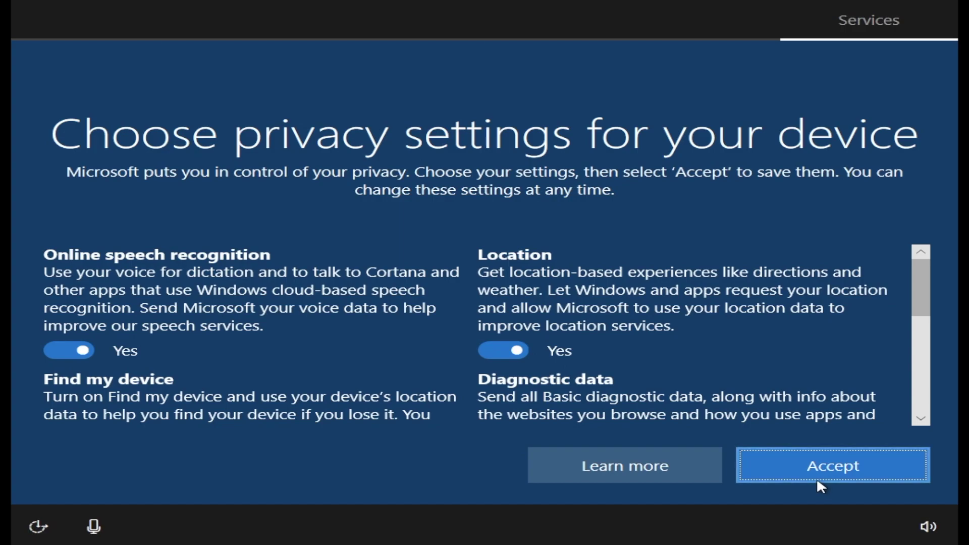
{"action": "left_click", "coordinate": [803, 474]}
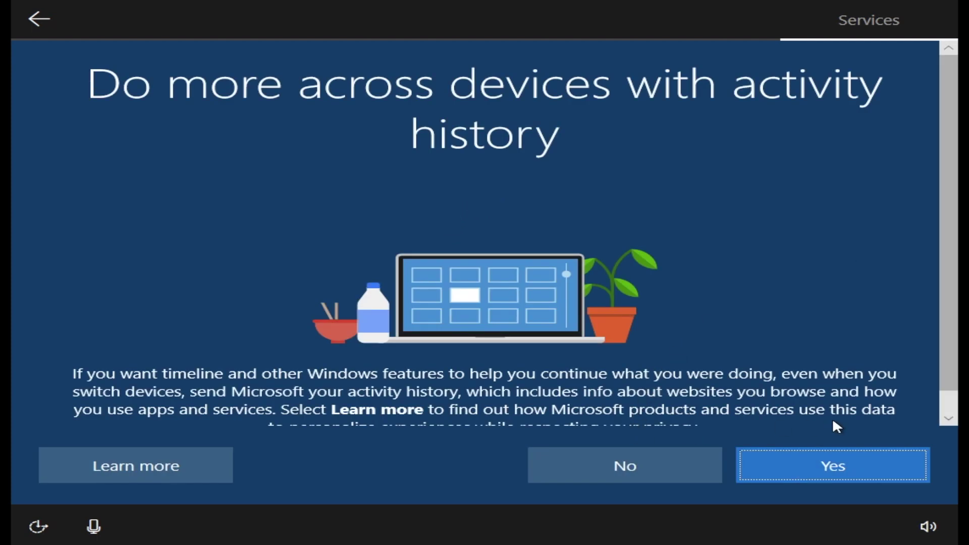
{"action": "left_click", "coordinate": [674, 465]}
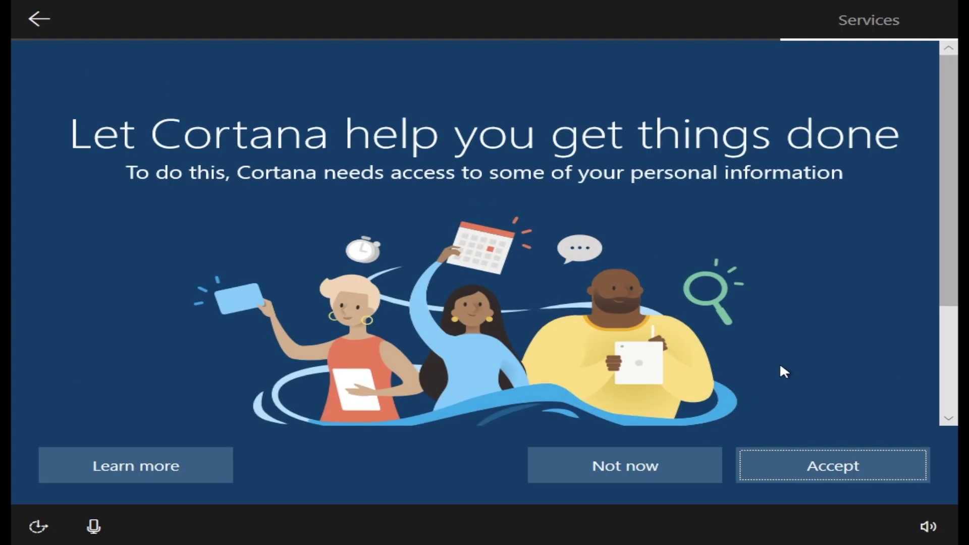
{"action": "left_click", "coordinate": [631, 471]}
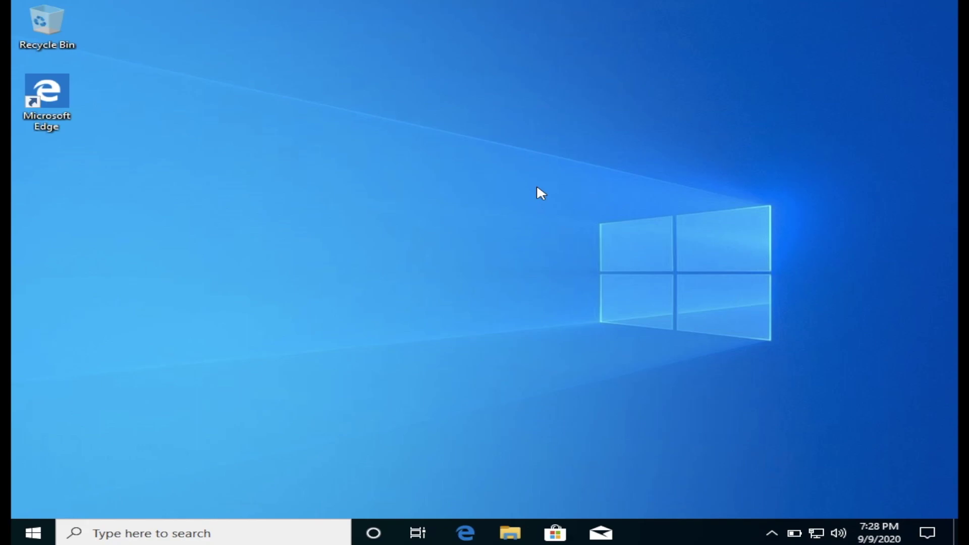
- Show This PC in File Explorer, select Local Disk (C:), and bring up the This PC context menu
{"action": "left_click", "coordinate": [511, 534]}
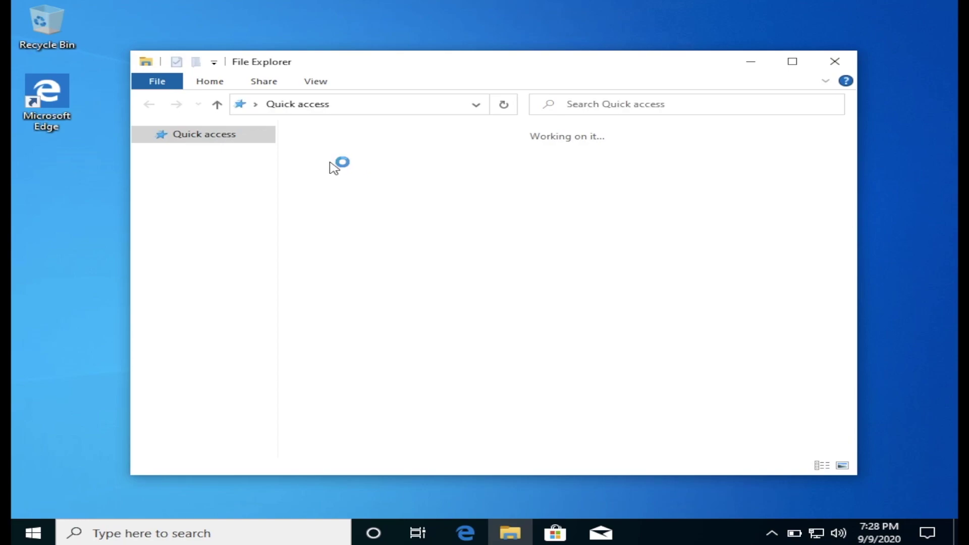
{"action": "left_click", "coordinate": [191, 288]}
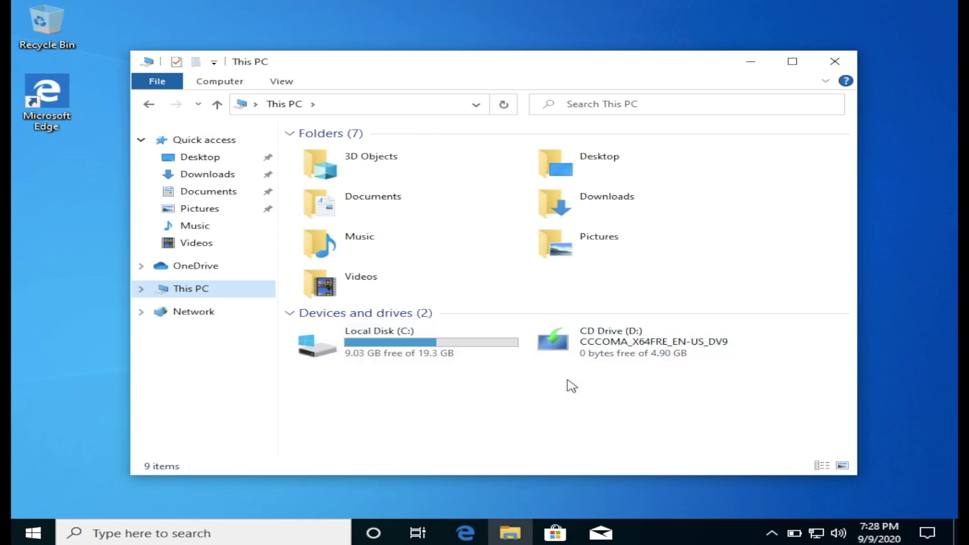
{"action": "left_click", "coordinate": [406, 354]}
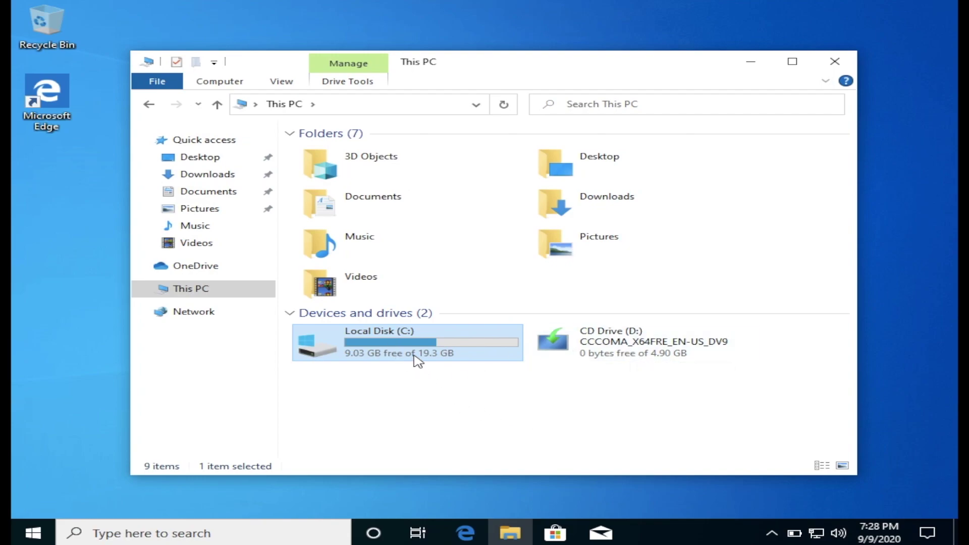
{"action": "mouse_move", "coordinate": [444, 357]}
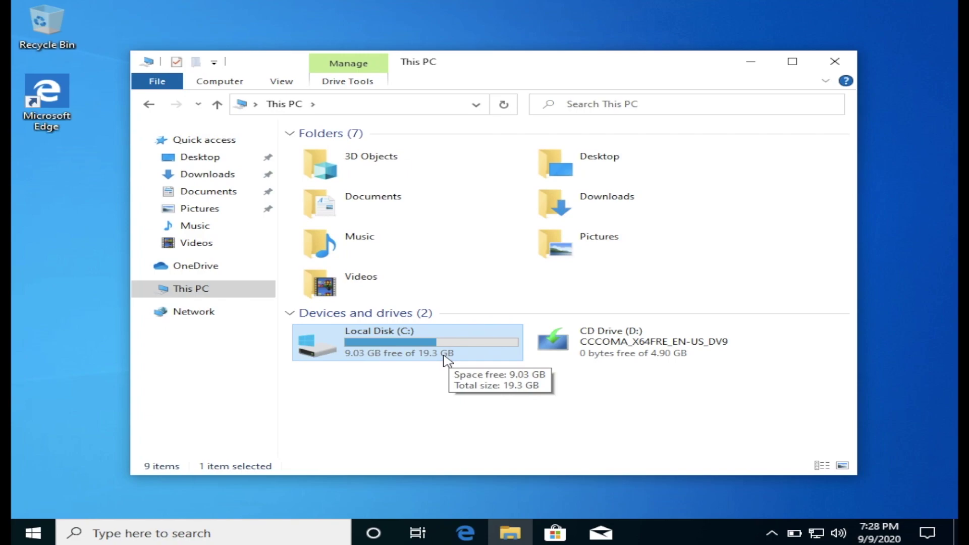
{"action": "right_click", "coordinate": [200, 295]}
{"action": "key", "text": "Escape"}
{"action": "right_click", "coordinate": [202, 292]}
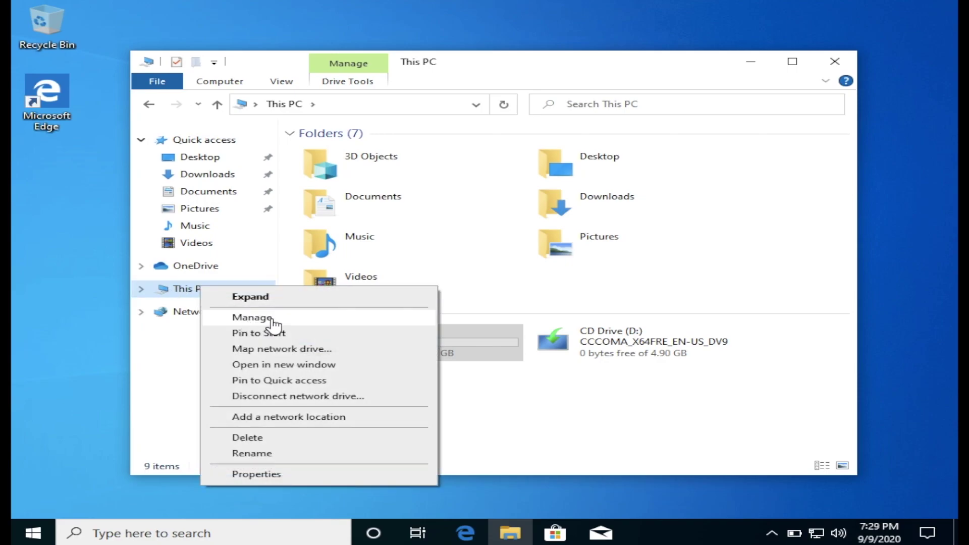
- Open Computer Management from the This PC menu and switch to Disk Management
{"action": "left_click", "coordinate": [271, 319]}
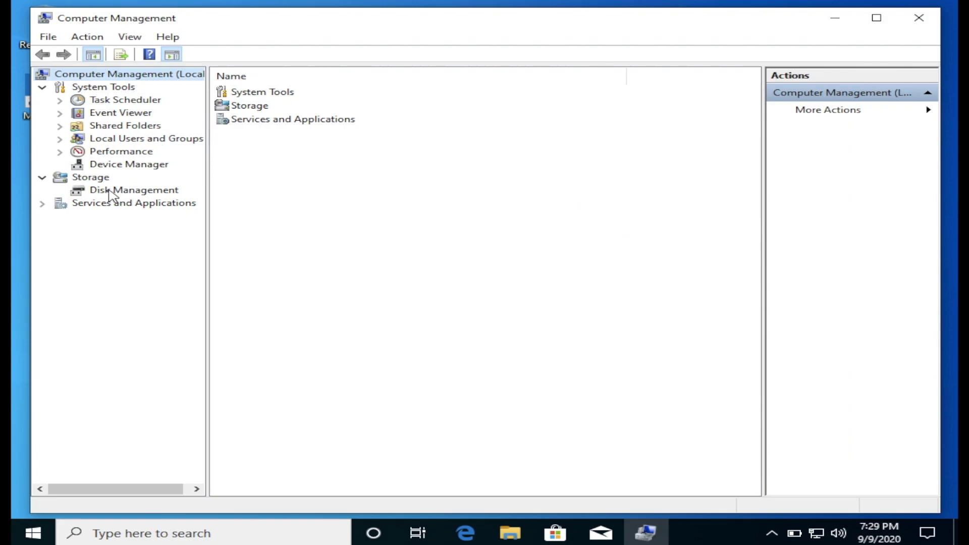
{"action": "left_click", "coordinate": [112, 192]}
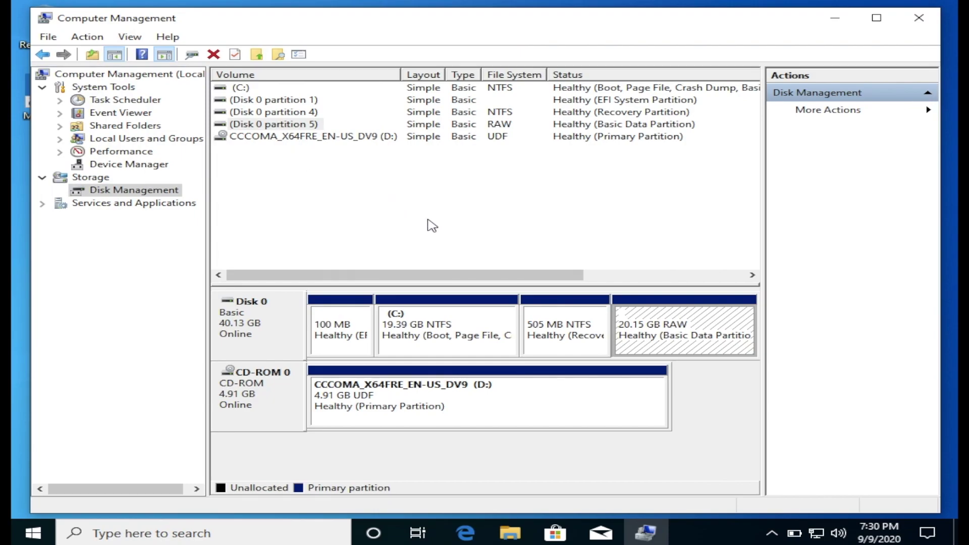
- Assign drive letter E to the 20.15 GB RAW partition
{"action": "right_click", "coordinate": [640, 319]}
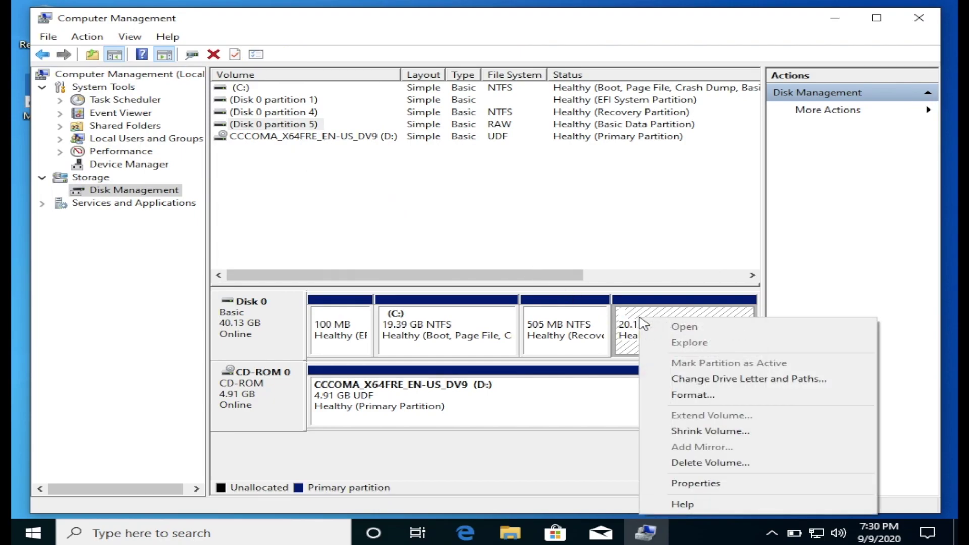
{"action": "left_click", "coordinate": [726, 385]}
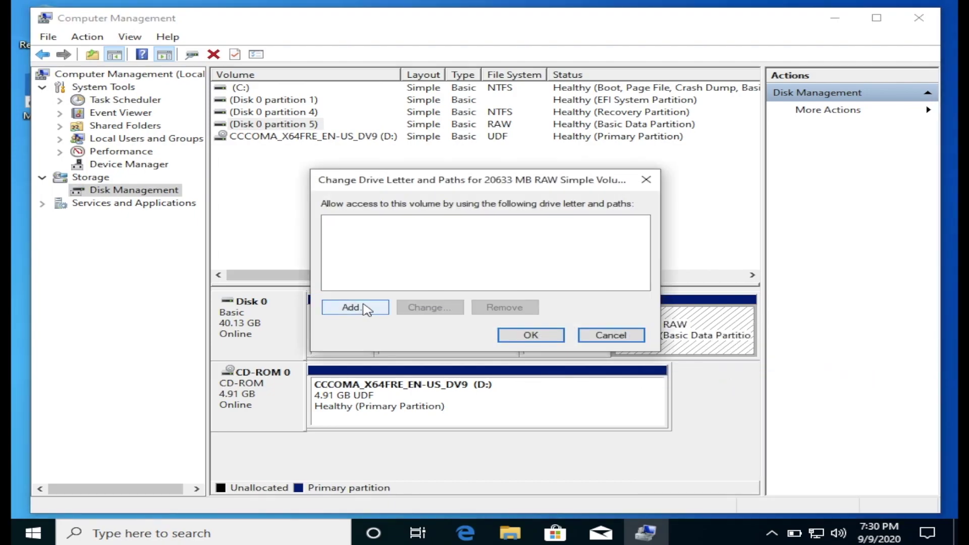
{"action": "left_click", "coordinate": [366, 309]}
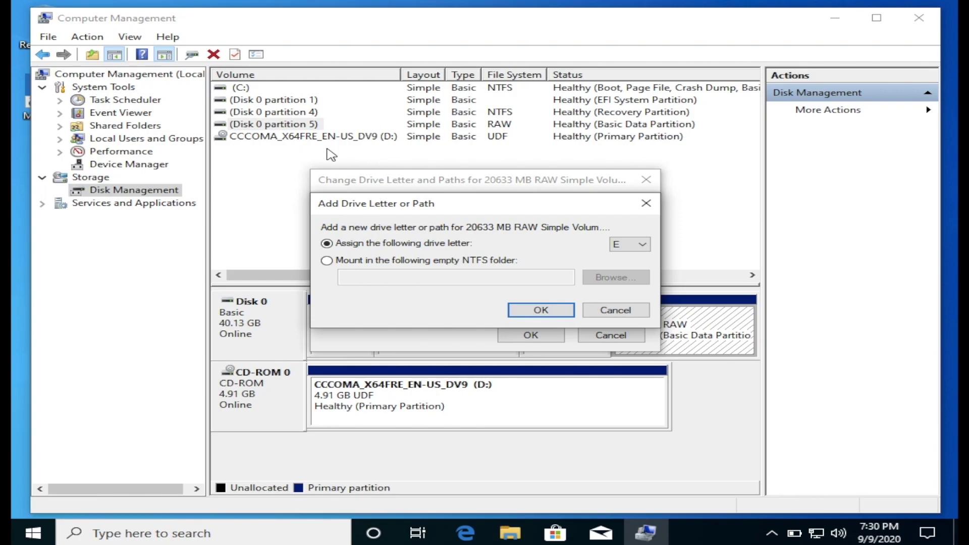
{"action": "left_click", "coordinate": [628, 249]}
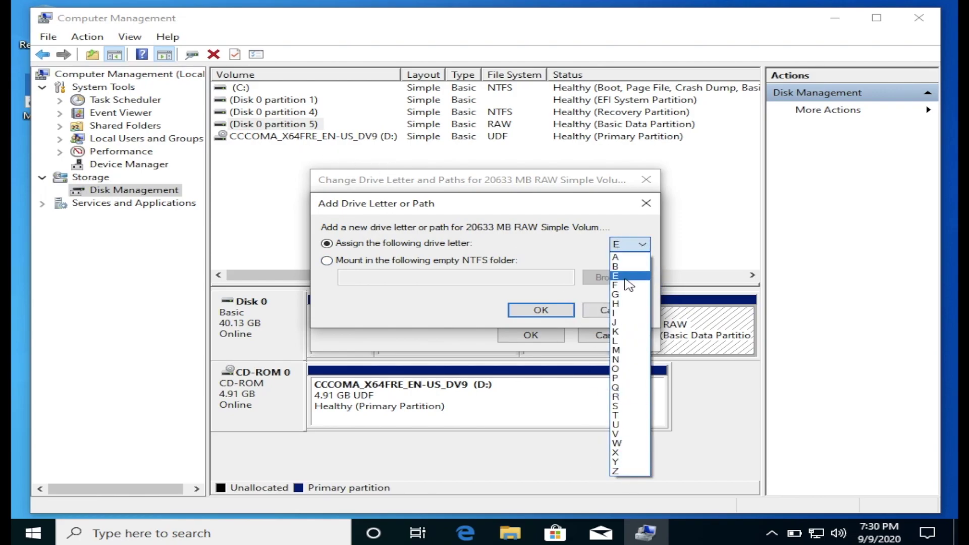
{"action": "left_click", "coordinate": [626, 276]}
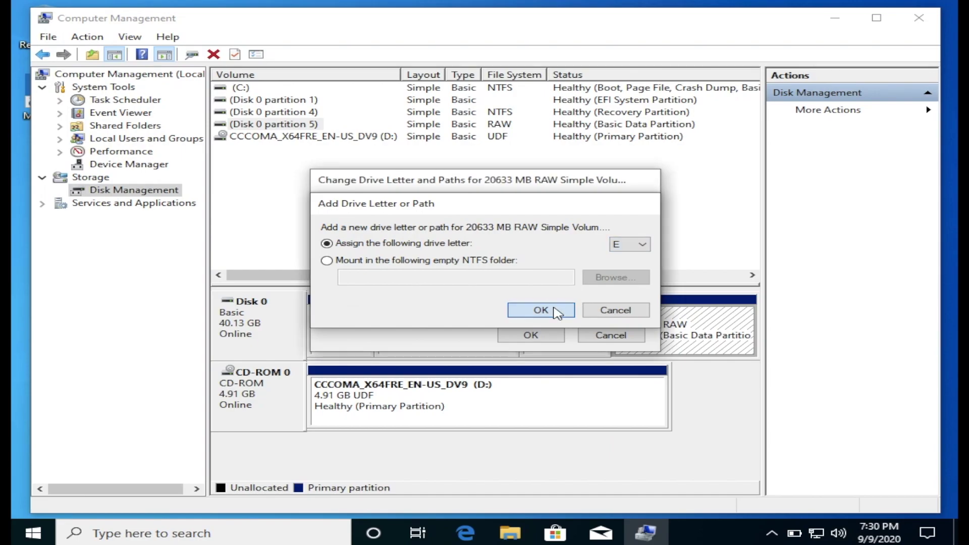
{"action": "left_click", "coordinate": [555, 309]}
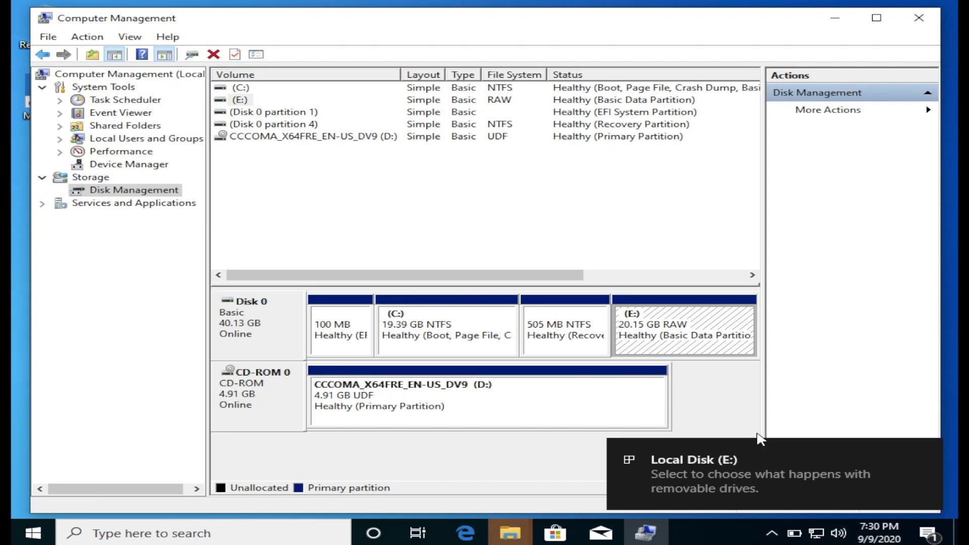
- Format the E: partition as NTFS with the volume label Data
{"action": "left_click", "coordinate": [922, 451]}
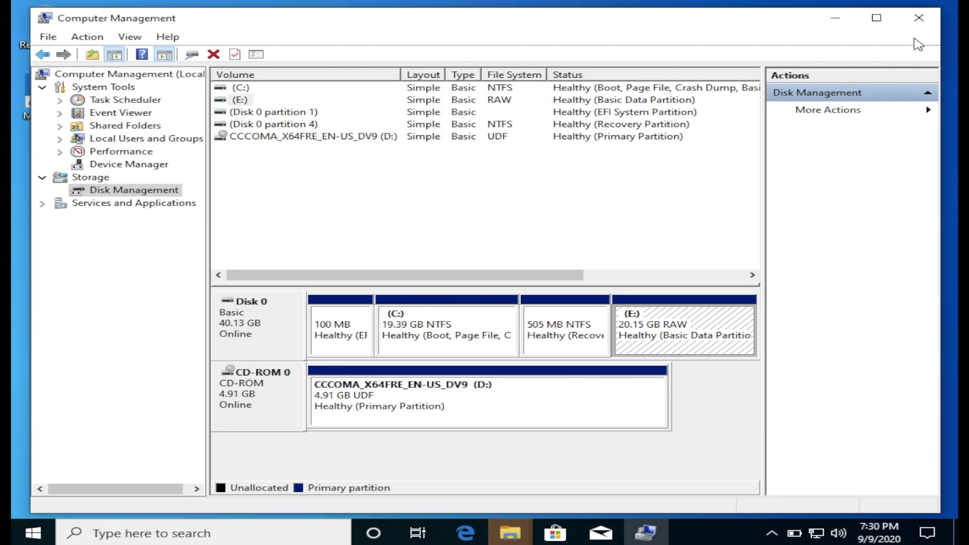
{"action": "right_click", "coordinate": [651, 329]}
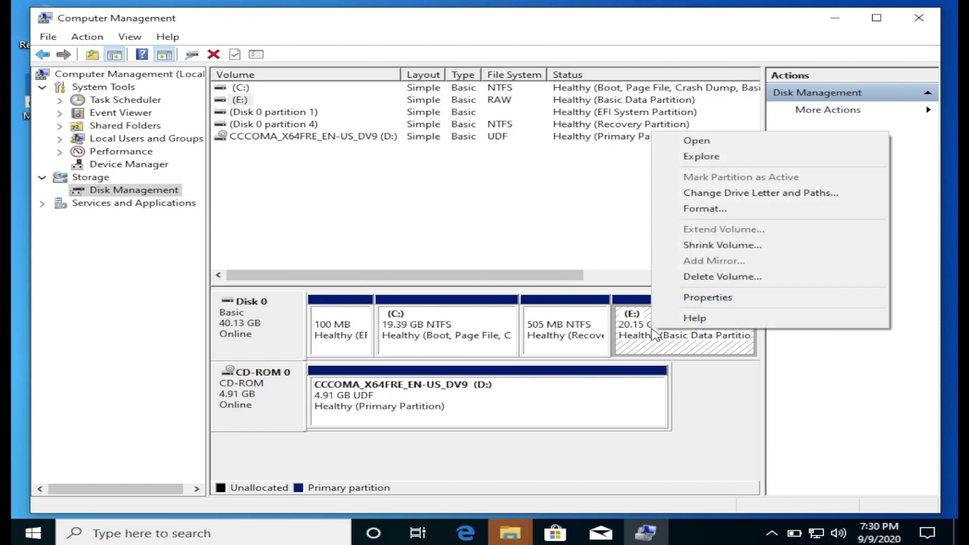
{"action": "left_click", "coordinate": [717, 210]}
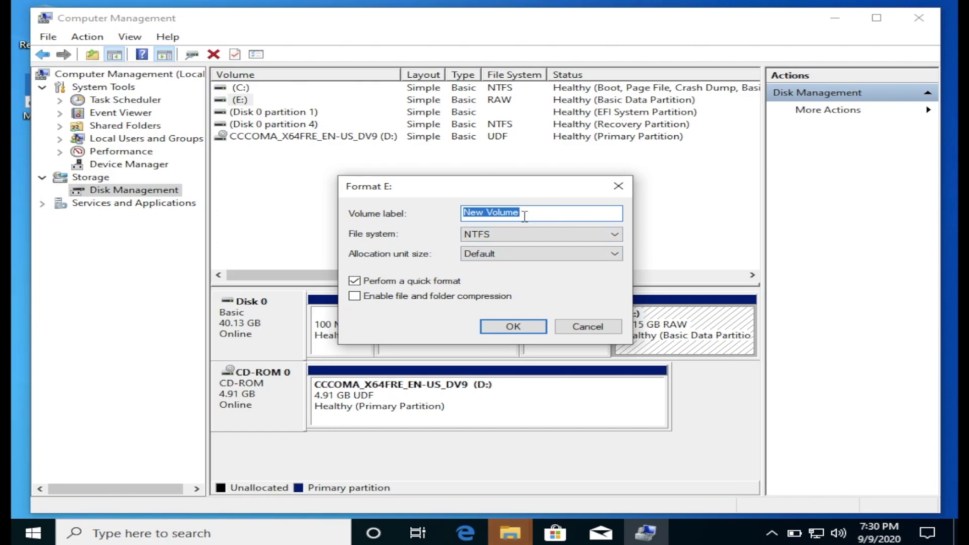
{"action": "type", "text": "Data"}
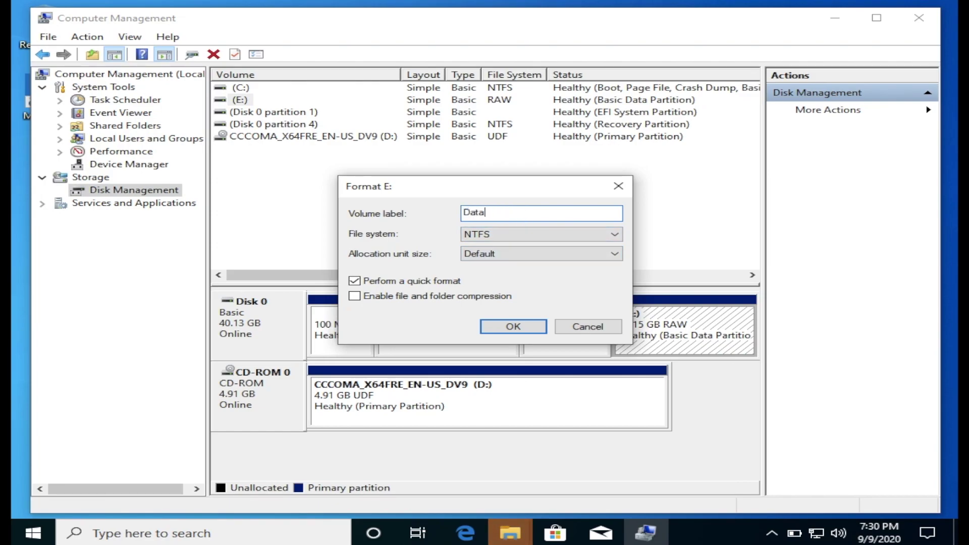
{"action": "left_click", "coordinate": [520, 329]}
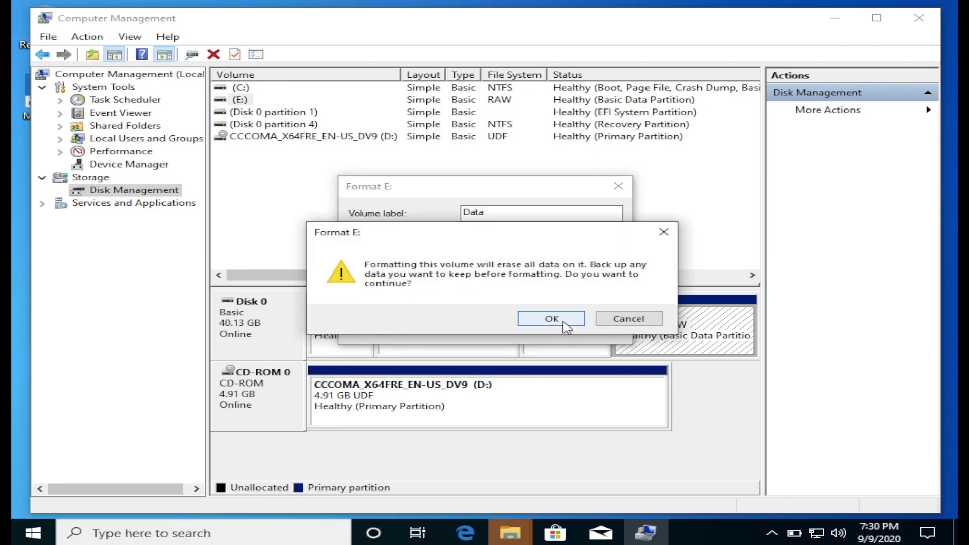
{"action": "left_click", "coordinate": [551, 319]}
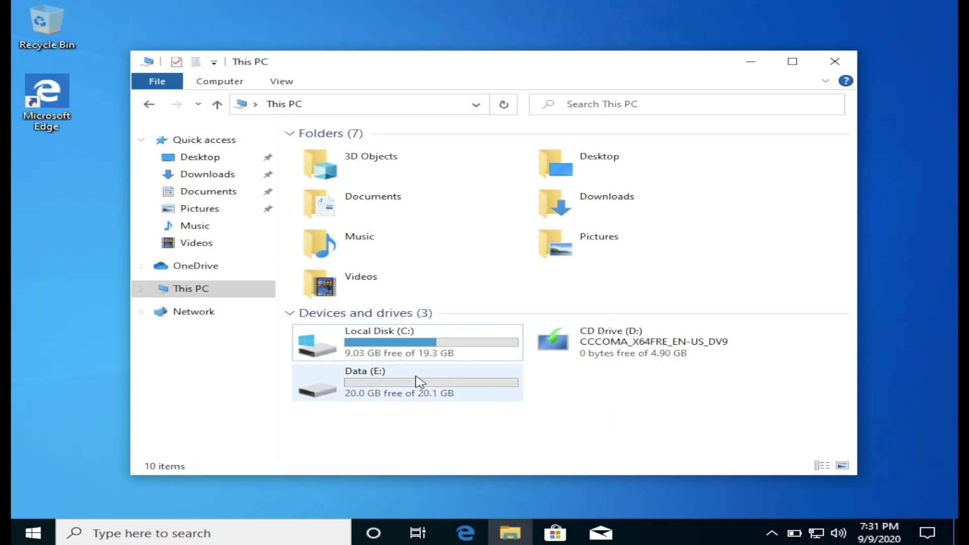
- Open the empty Data (E:) drive and return to This PC
{"action": "double_click", "coordinate": [419, 382]}
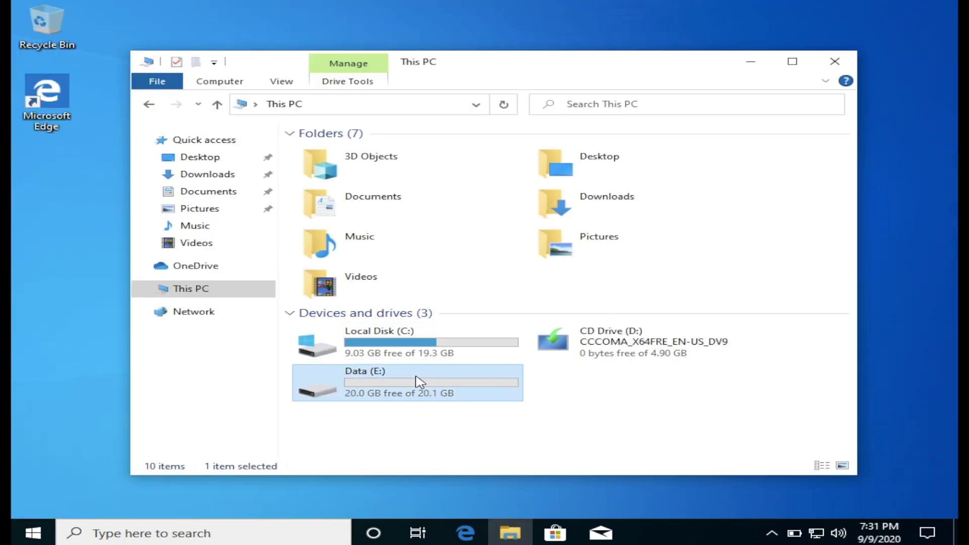
{"action": "left_click", "coordinate": [149, 104]}
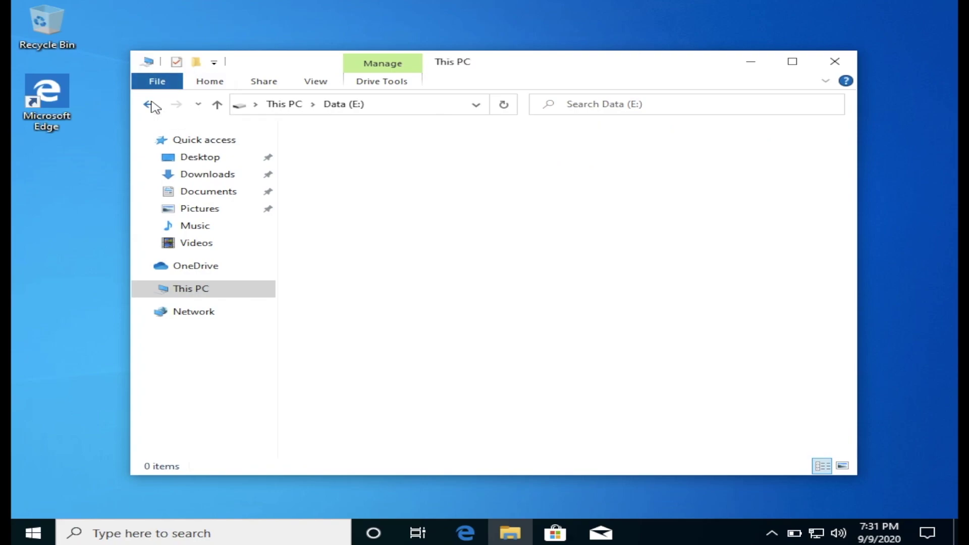
{"action": "left_click", "coordinate": [571, 395]}
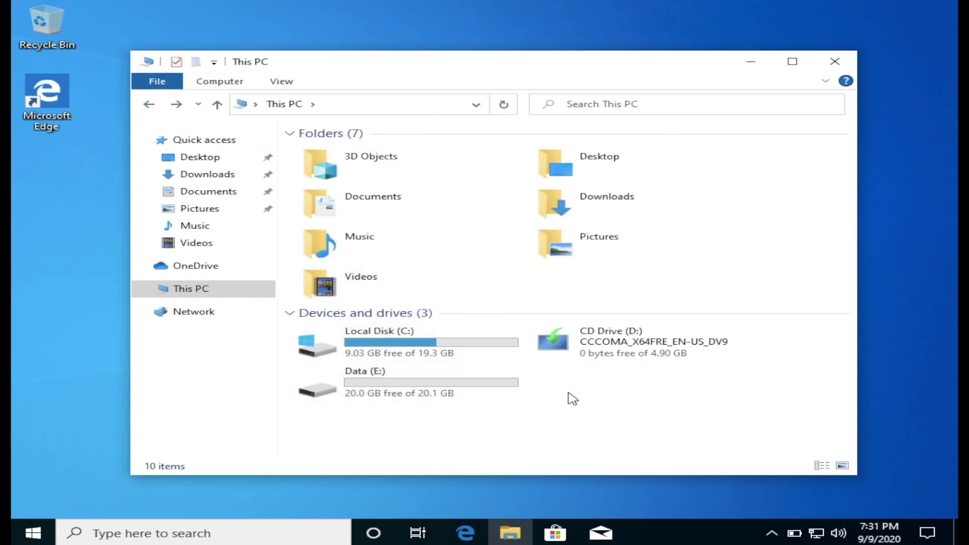
- Rename Local Disk (C:) to OS, granting administrator permission
{"action": "right_click", "coordinate": [419, 339]}
{"action": "left_click", "coordinate": [475, 309]}
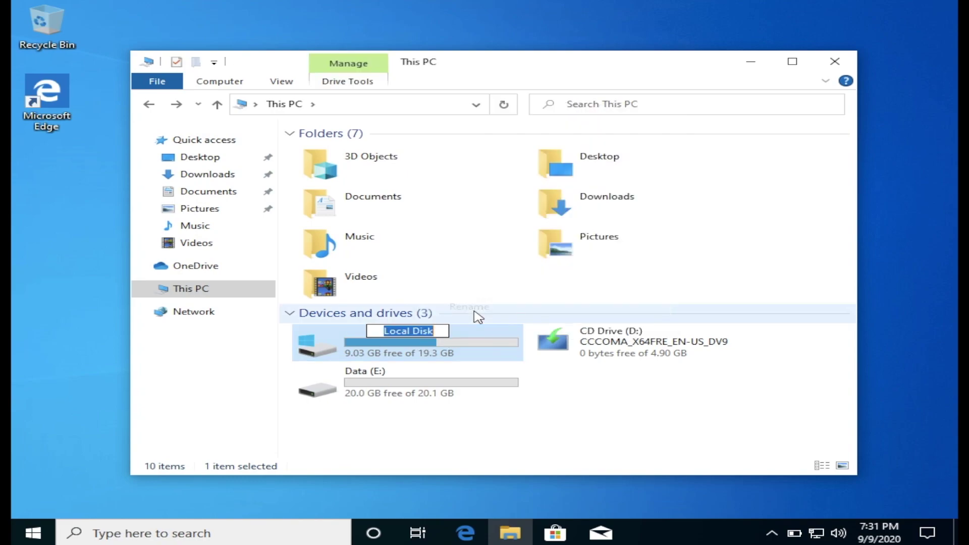
{"action": "type", "text": "OS"}
{"action": "key", "text": "Return"}
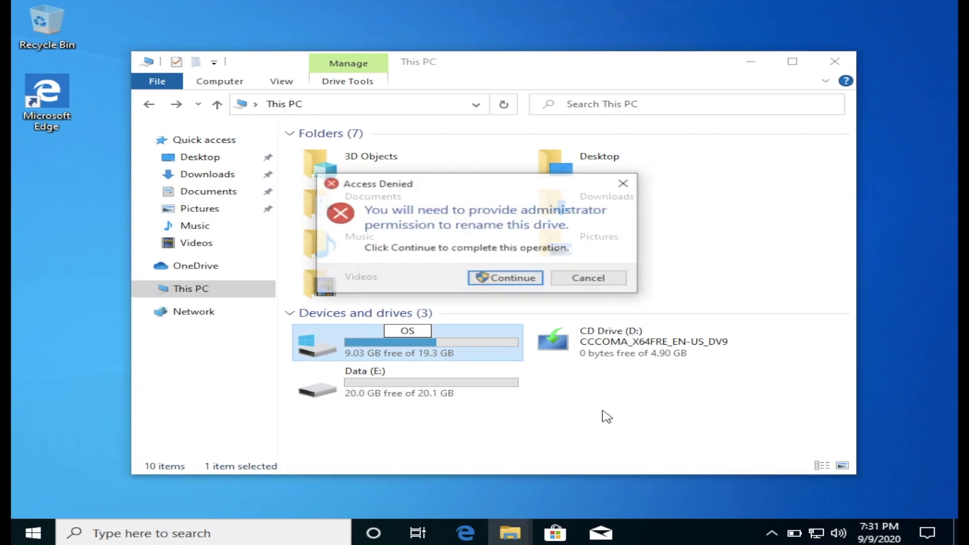
{"action": "left_click", "coordinate": [520, 281]}
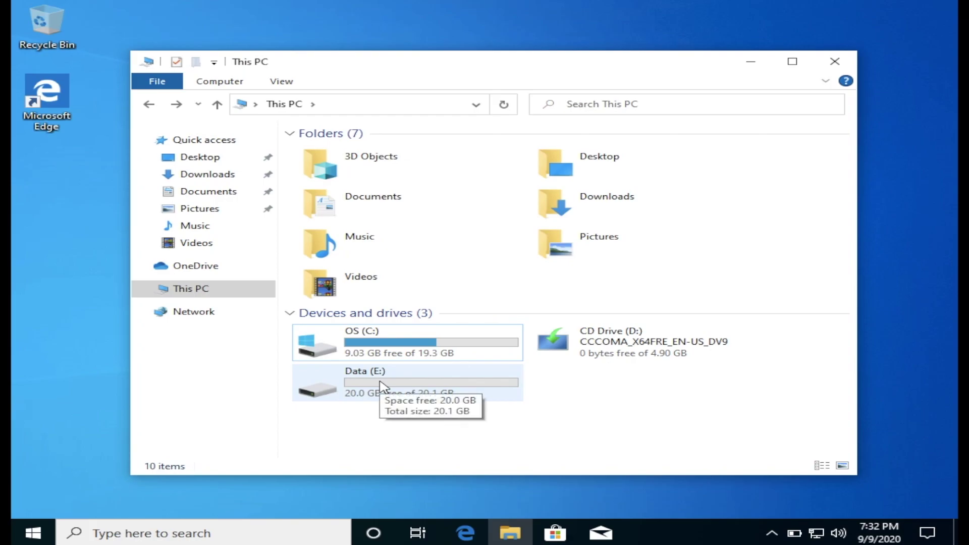
- Close the This PC File Explorer window to leave the bare desktop
{"action": "left_click", "coordinate": [836, 61]}
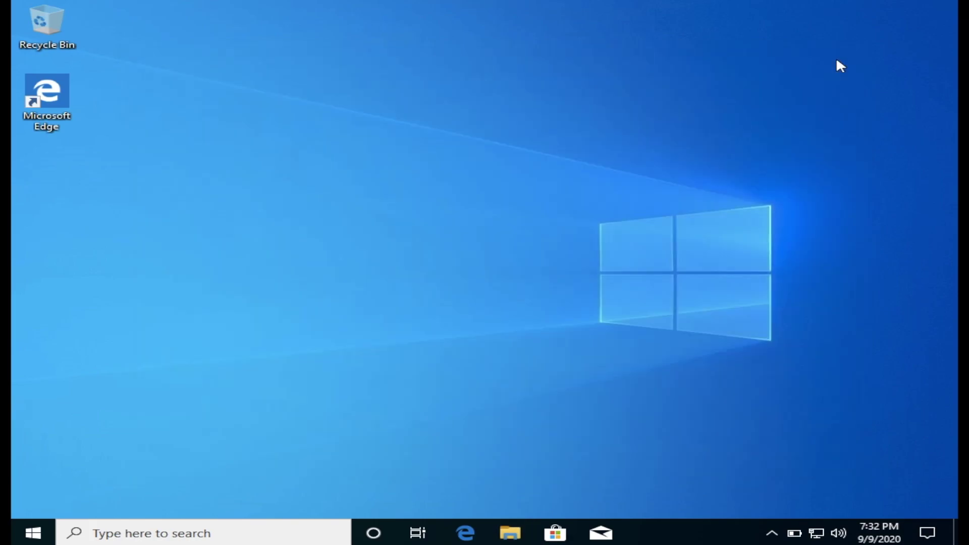